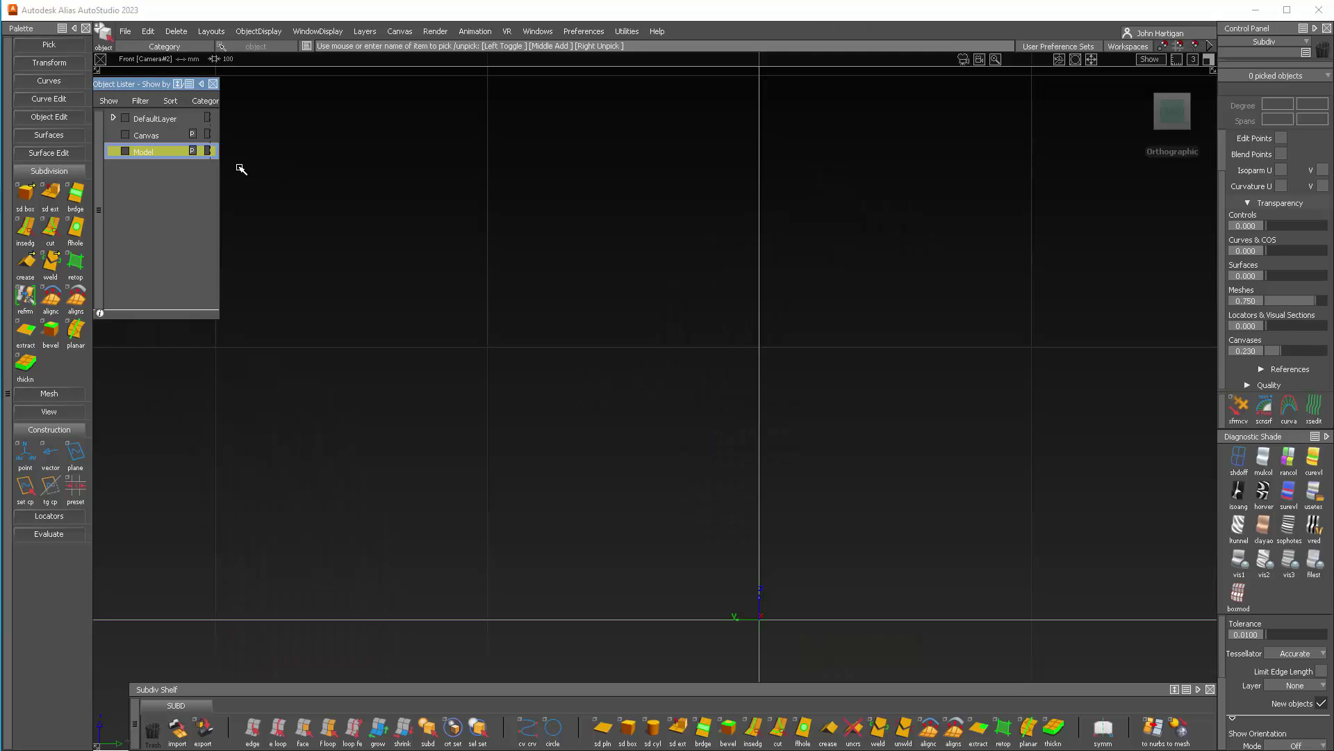
Import the teal-monster image as a new canvas in the front view.
left_click(124, 31)
mouse_move(250, 132)
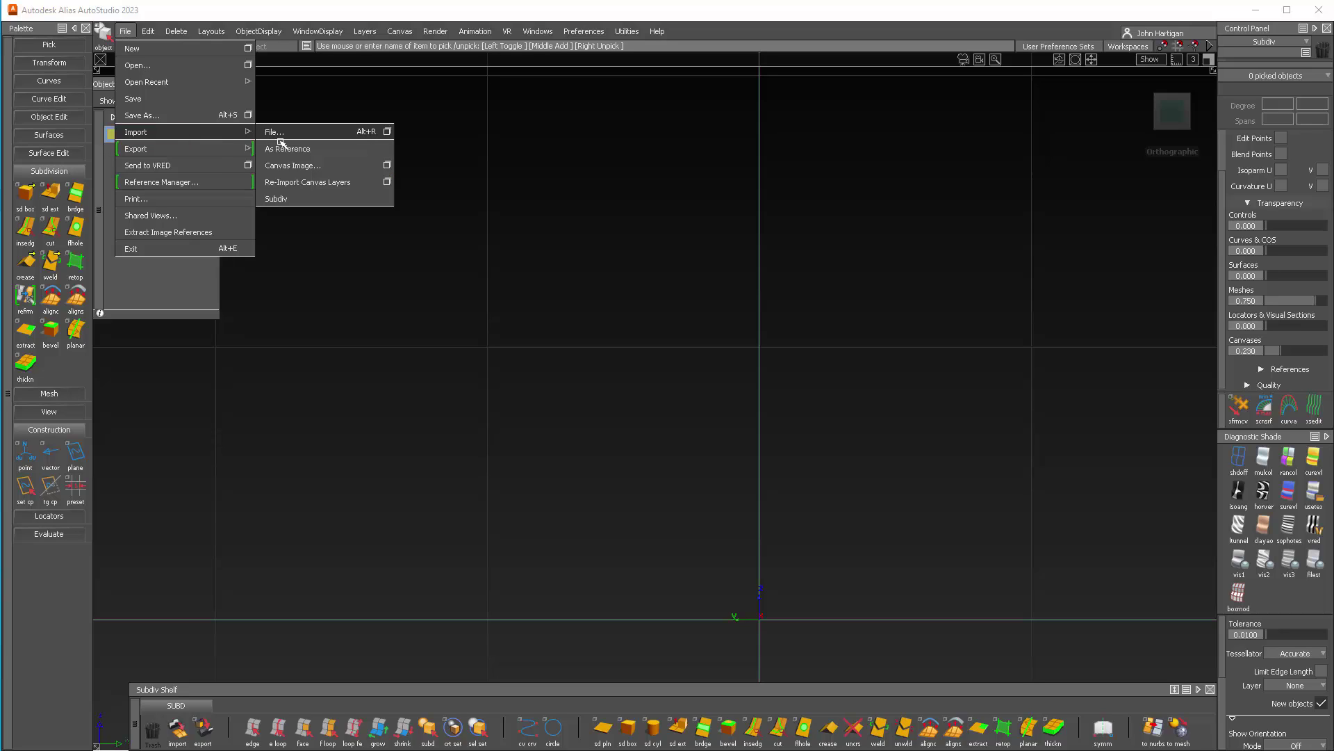
left_click(389, 165)
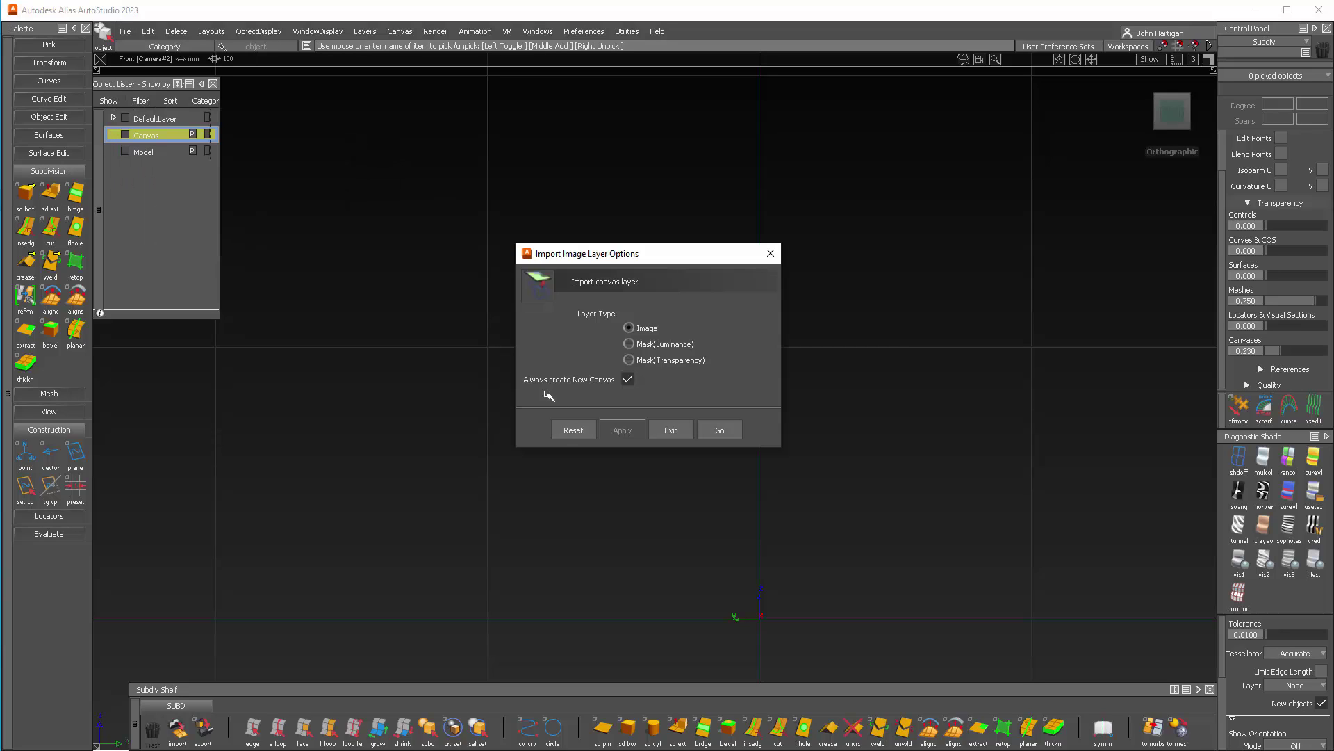
left_click(716, 431)
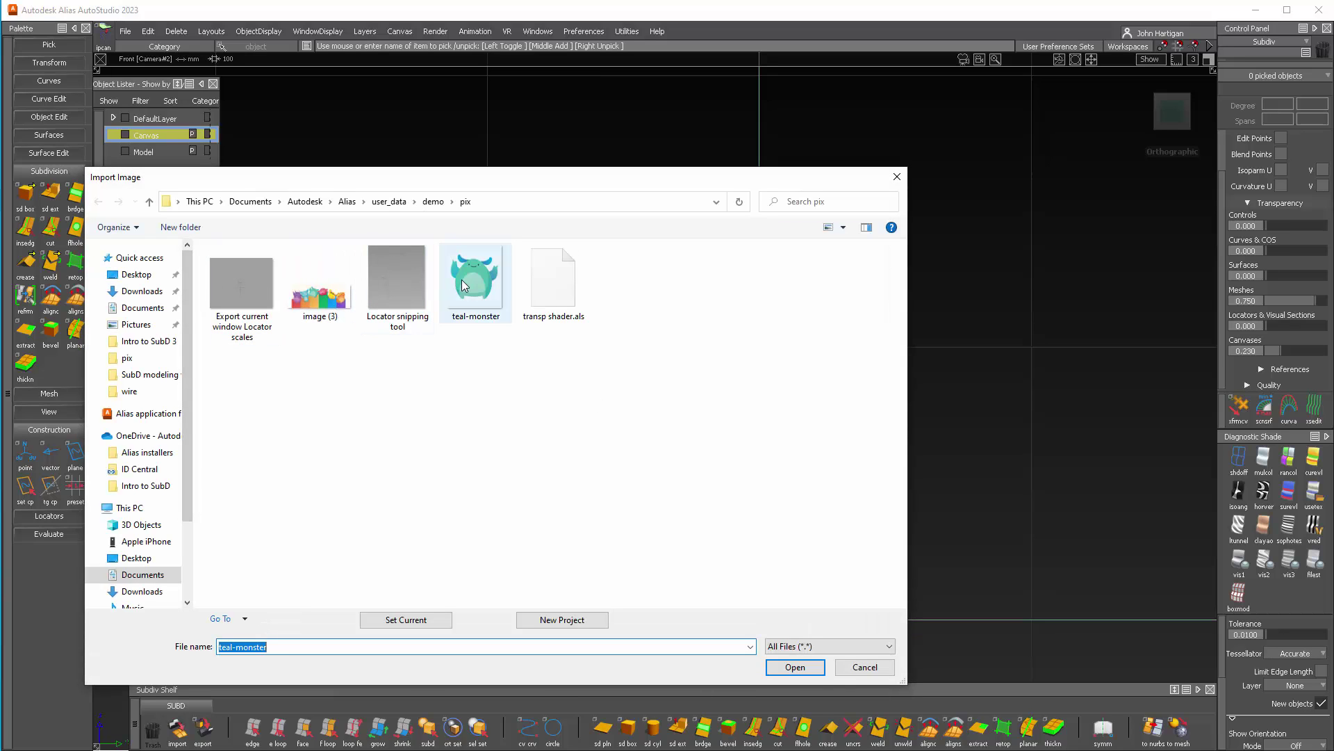
double_click(465, 277)
right_click_drag(924, 435, 883, 508, "alt+shift")
middle_click_drag(883, 509, 893, 473, "alt+shift")
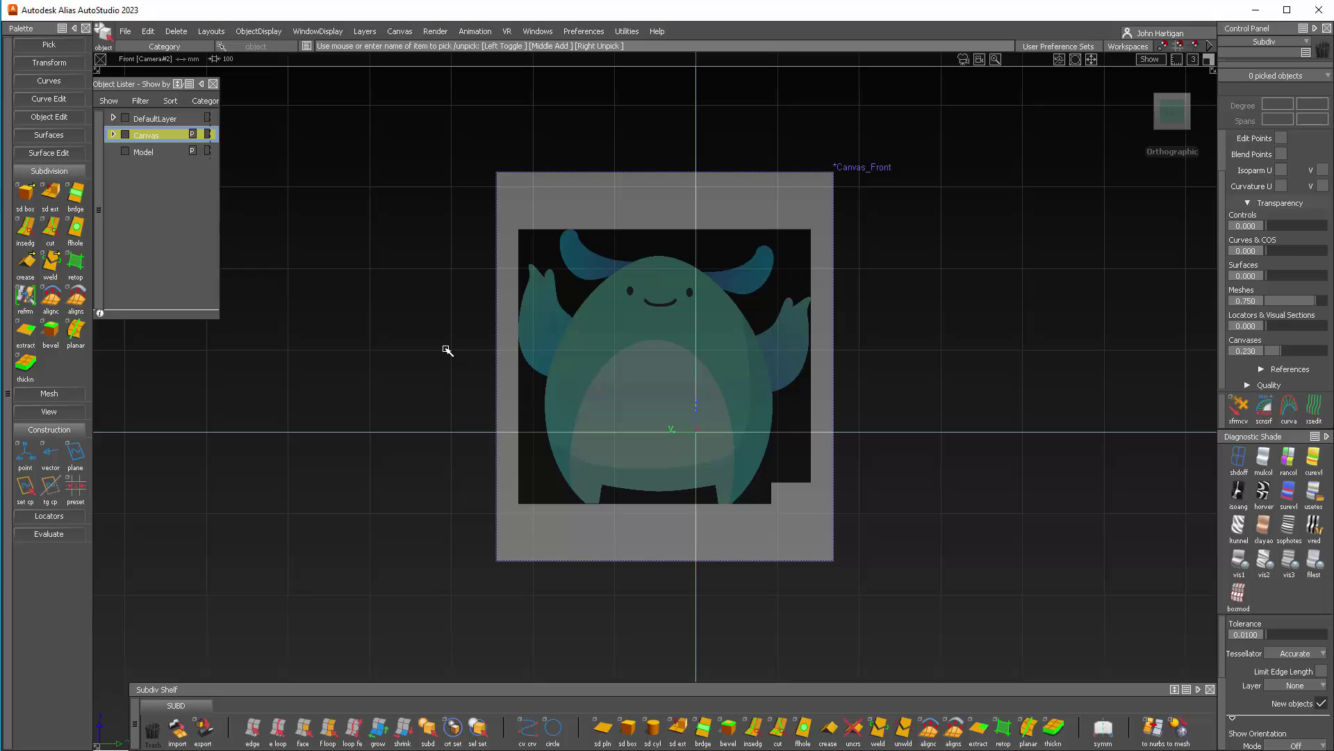
Move the monster canvas so the body is centred on the vertical axis and its feet rest on the ground line.
left_click_drag(863, 558, 868, 584, "ctrl+shift")
left_click_drag(809, 553, 871, 576)
left_click_drag(908, 489, 879, 411, "ctrl+shift")
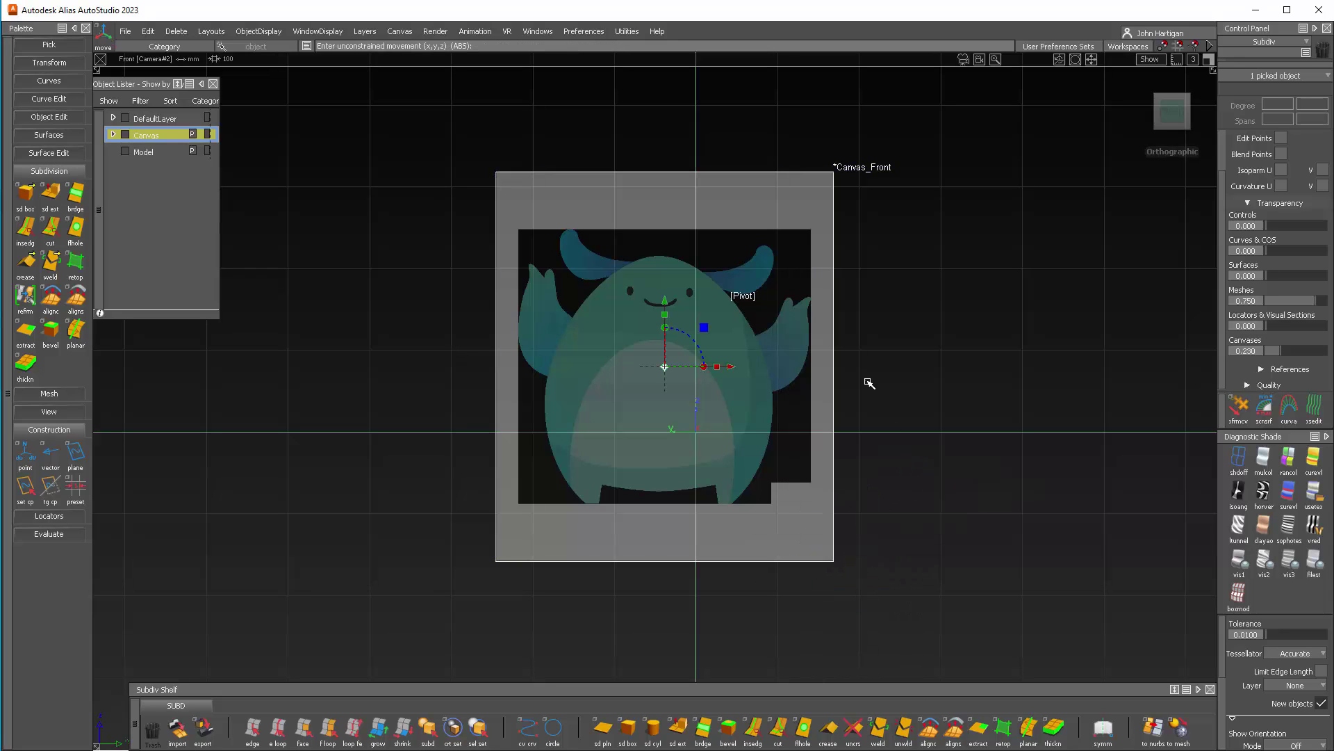
left_click(665, 315)
left_click_drag(664, 368, 626, 379)
right_click_drag(777, 385, 747, 319, "alt+shift")
Push the canvas back along the depth axis, well behind the origin, and return to the front view.
left_click(719, 277)
left_click_drag(718, 277, 486, 435)
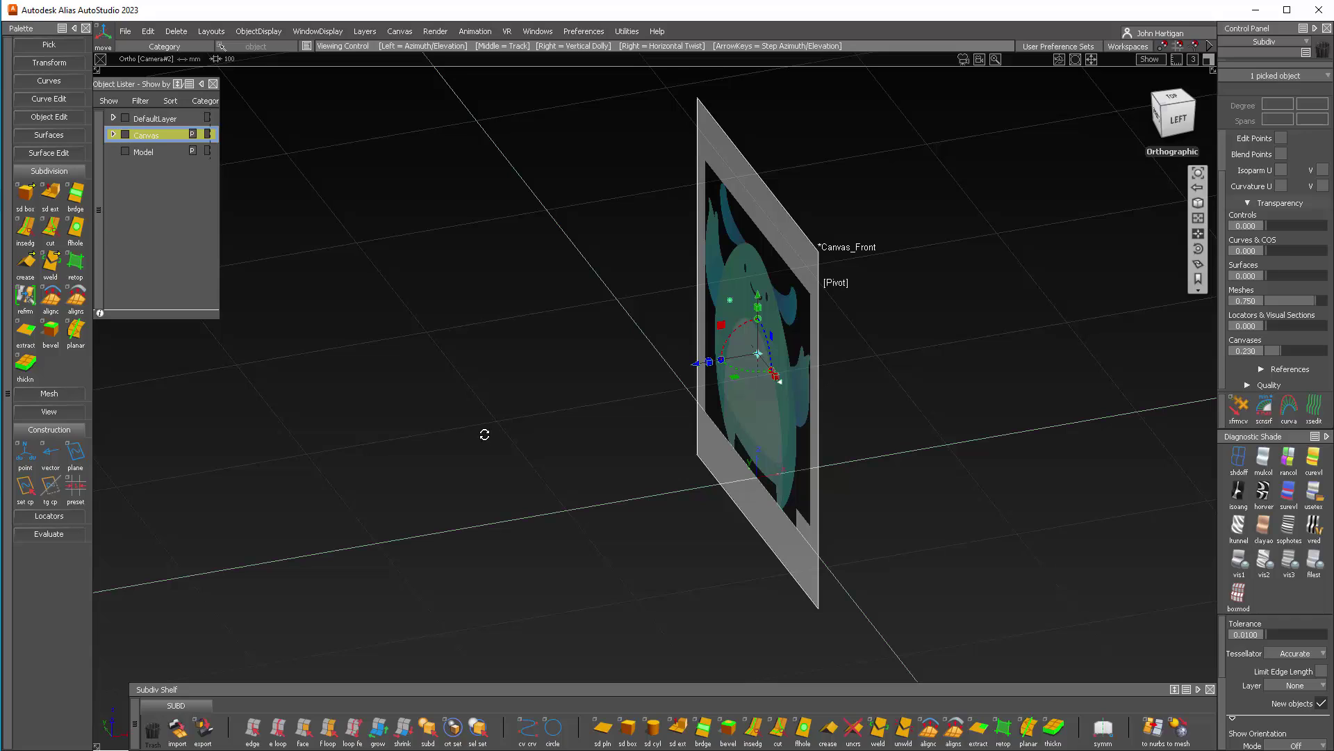
left_click_drag(701, 368, 1078, 308)
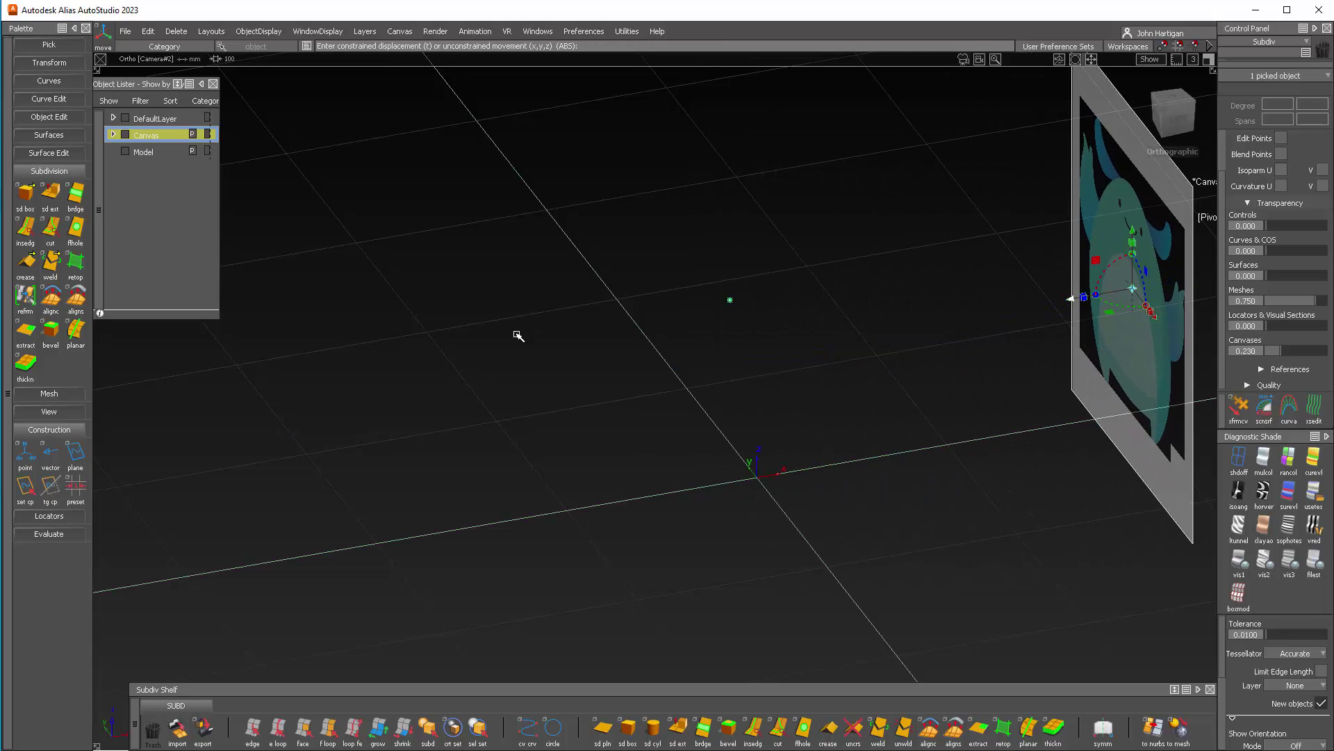
left_click_drag(485, 351, 695, 260, "alt+shift")
left_click(1169, 116)
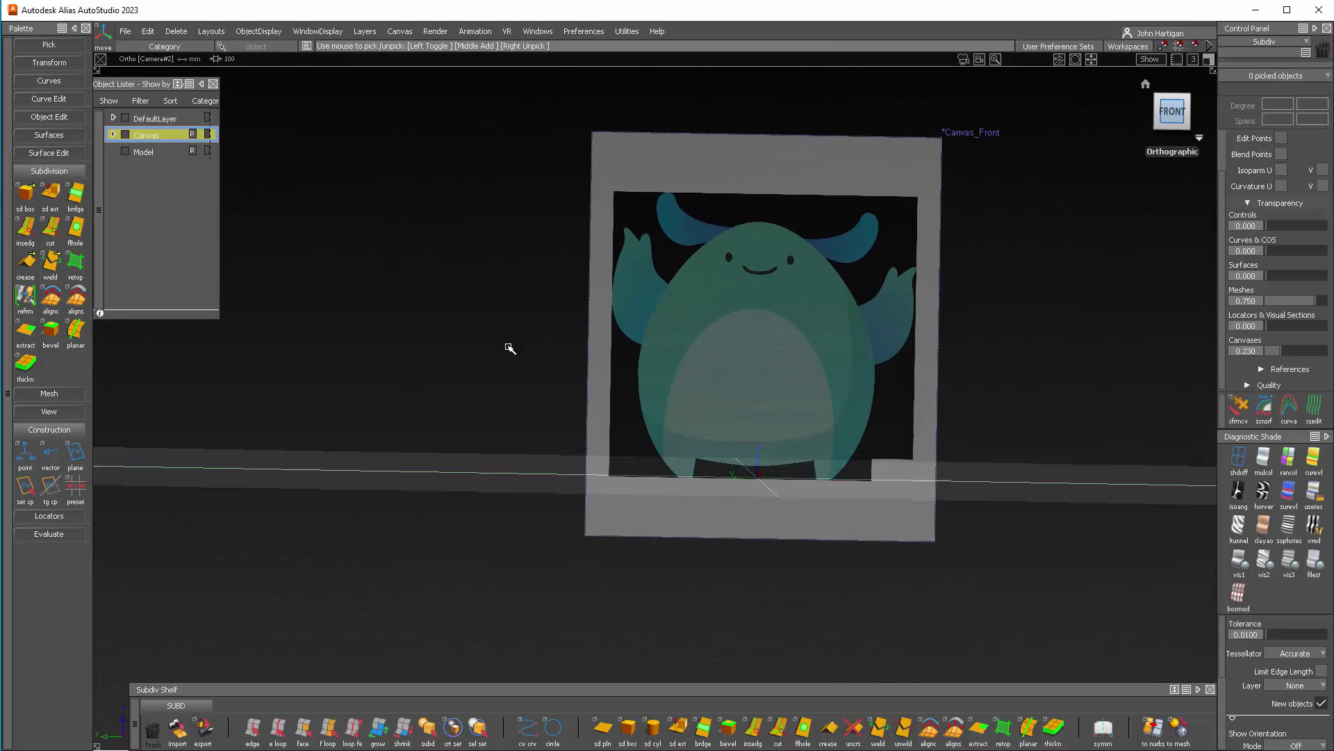
Make the Model layer active and place a subdiv box over the monster on the centre axis, with 2 spans in Y.
left_click(139, 152)
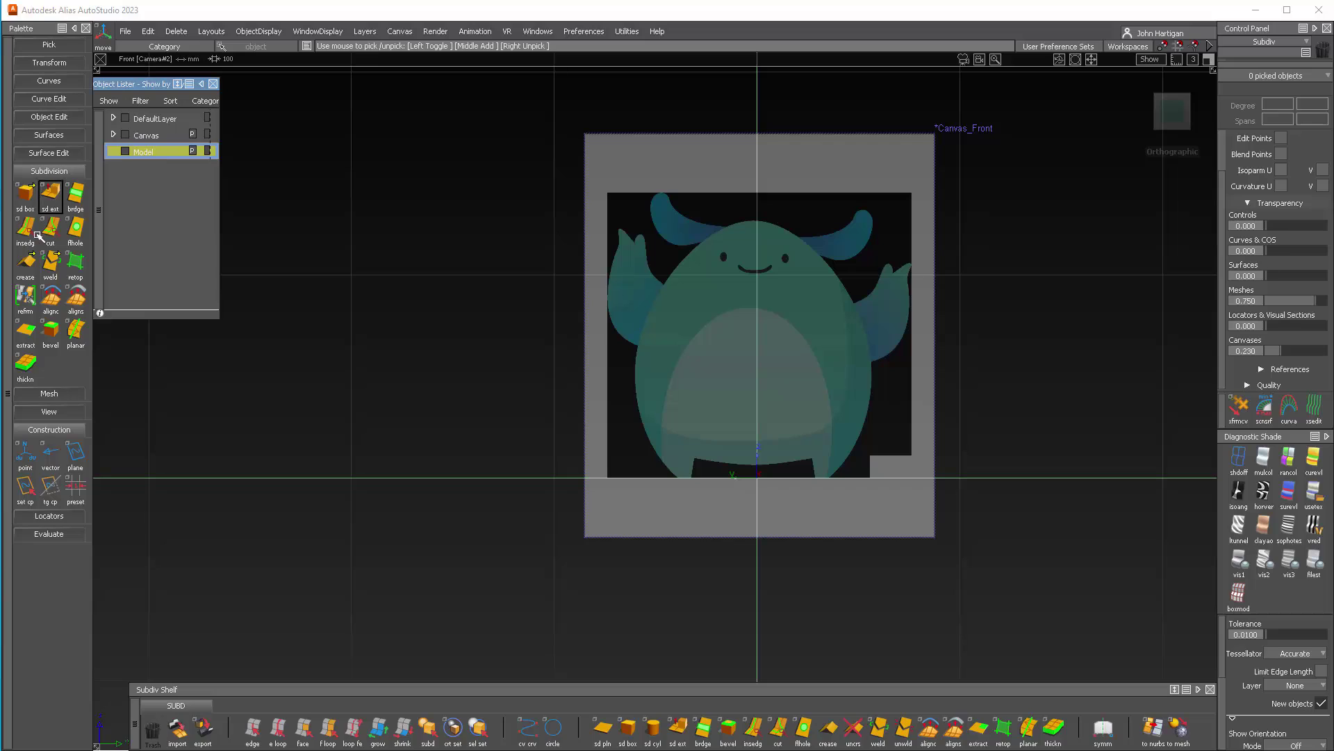
double_click(26, 196)
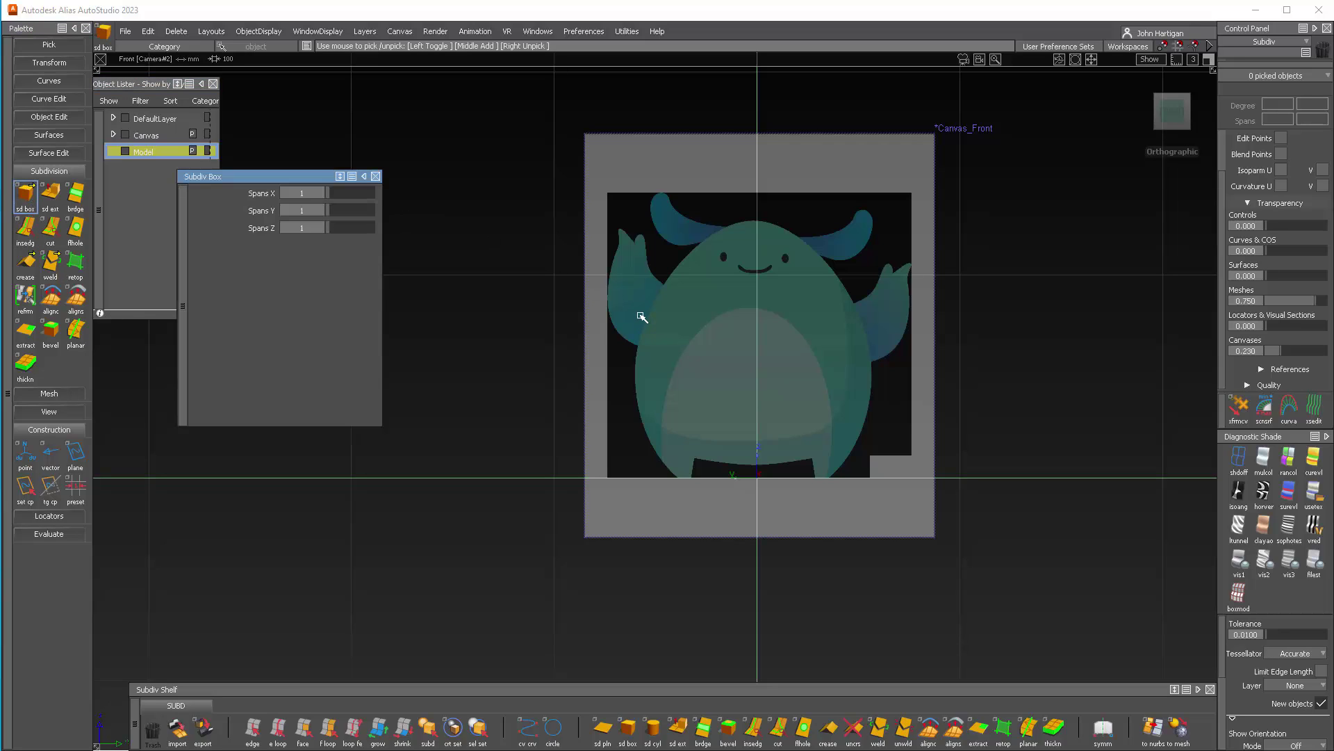
left_click(759, 310)
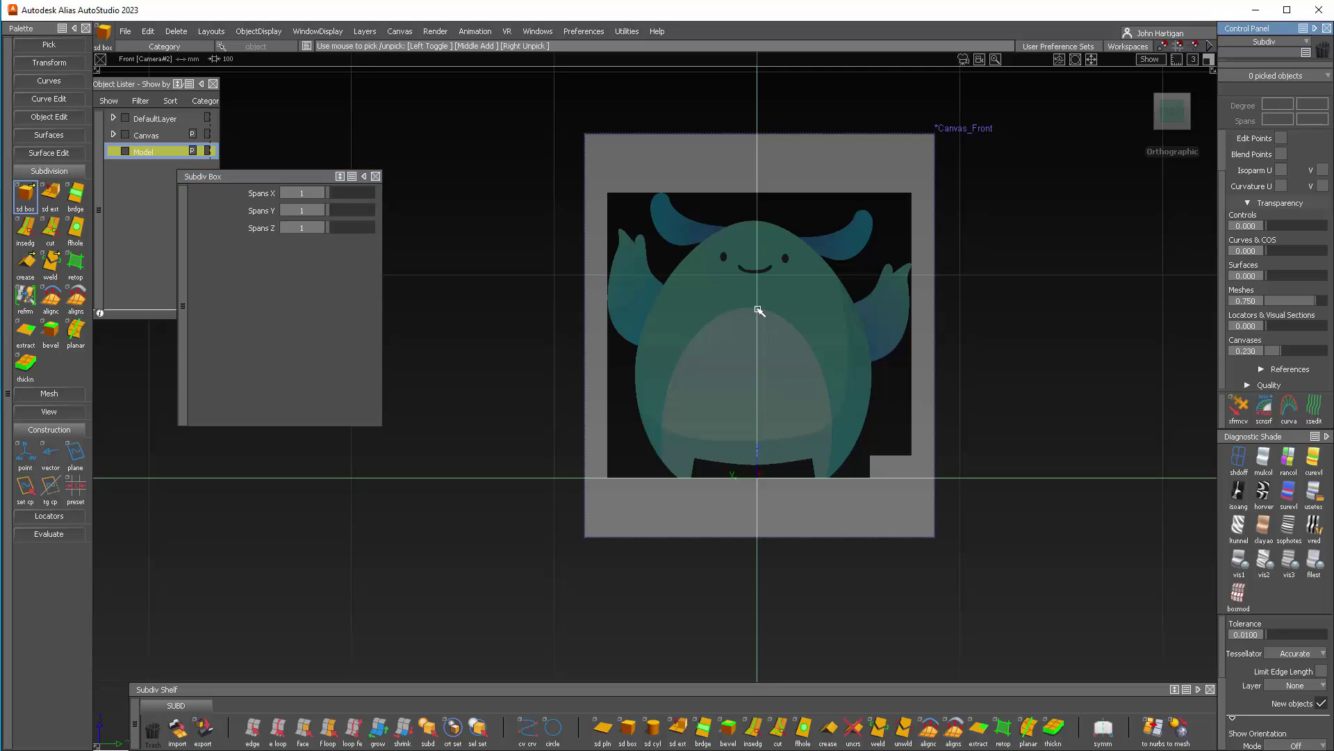
left_click(759, 310)
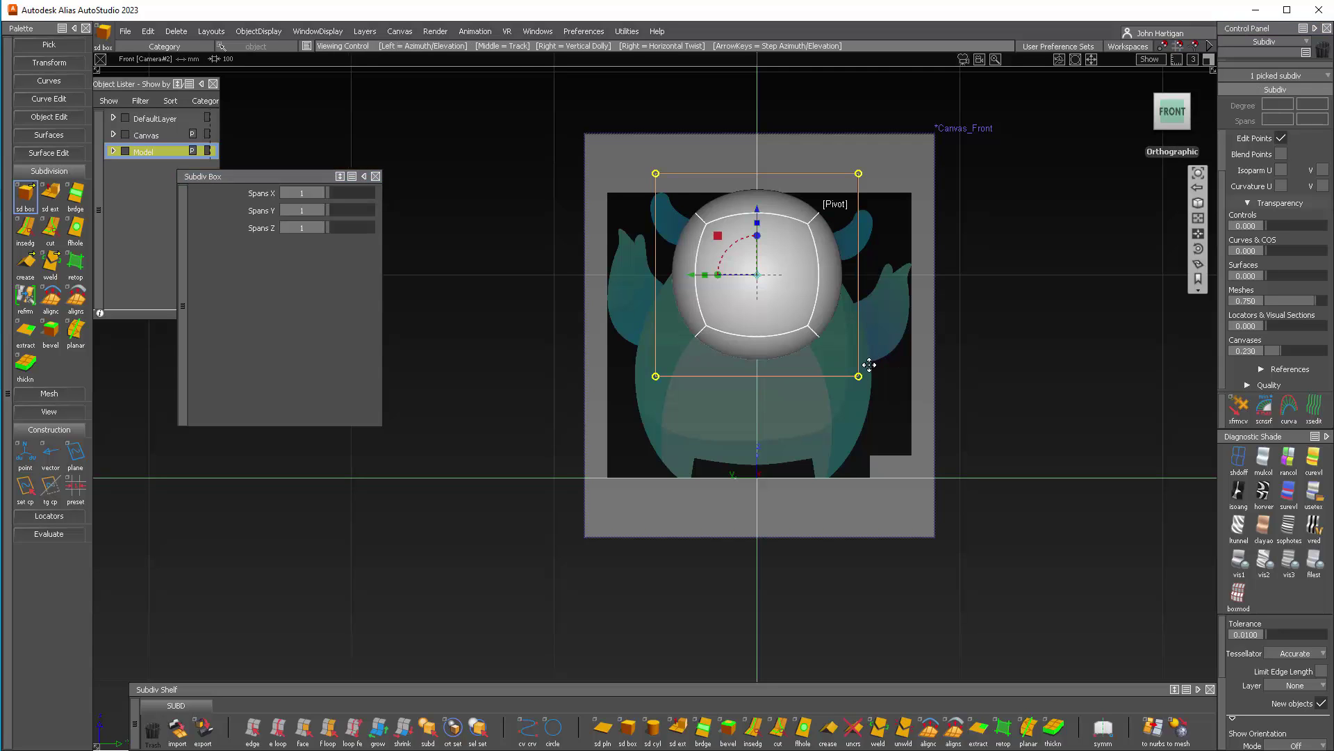
middle_click_drag(867, 361, 784, 431, "alt+shift")
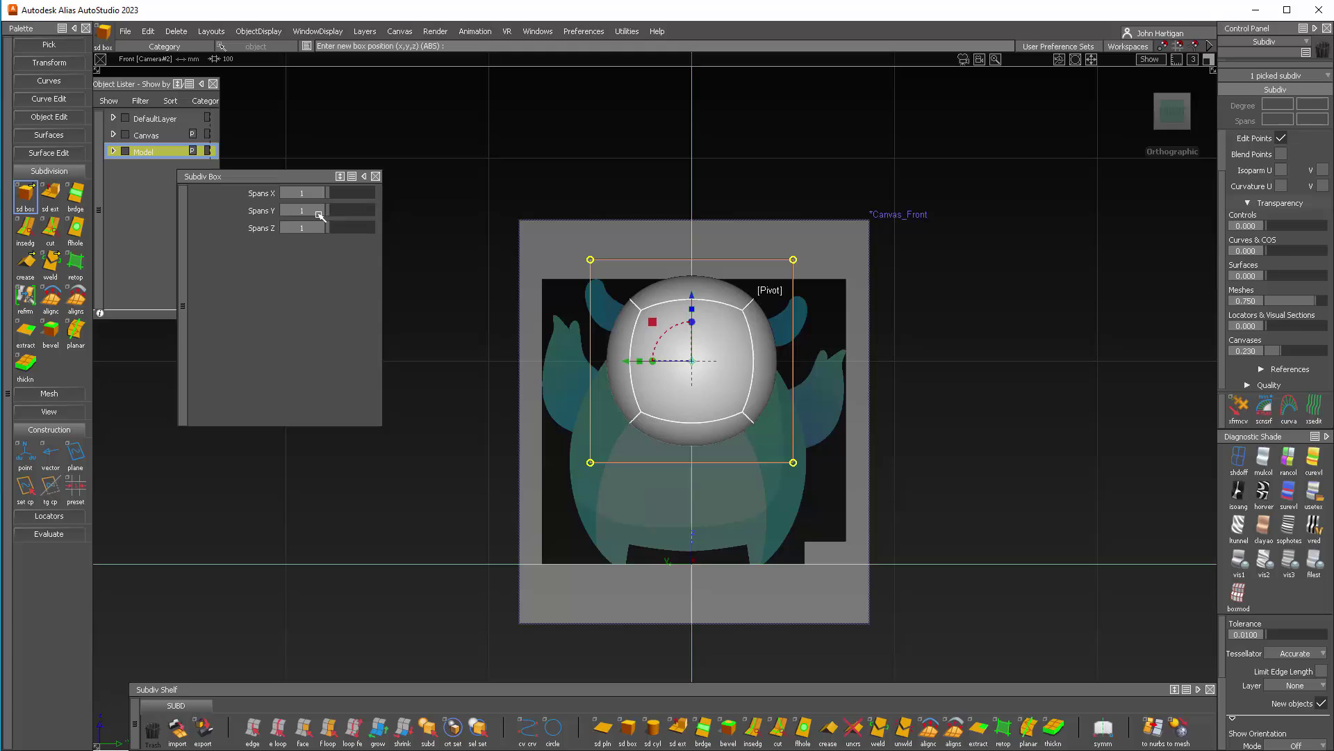
left_click_drag(331, 211, 336, 210)
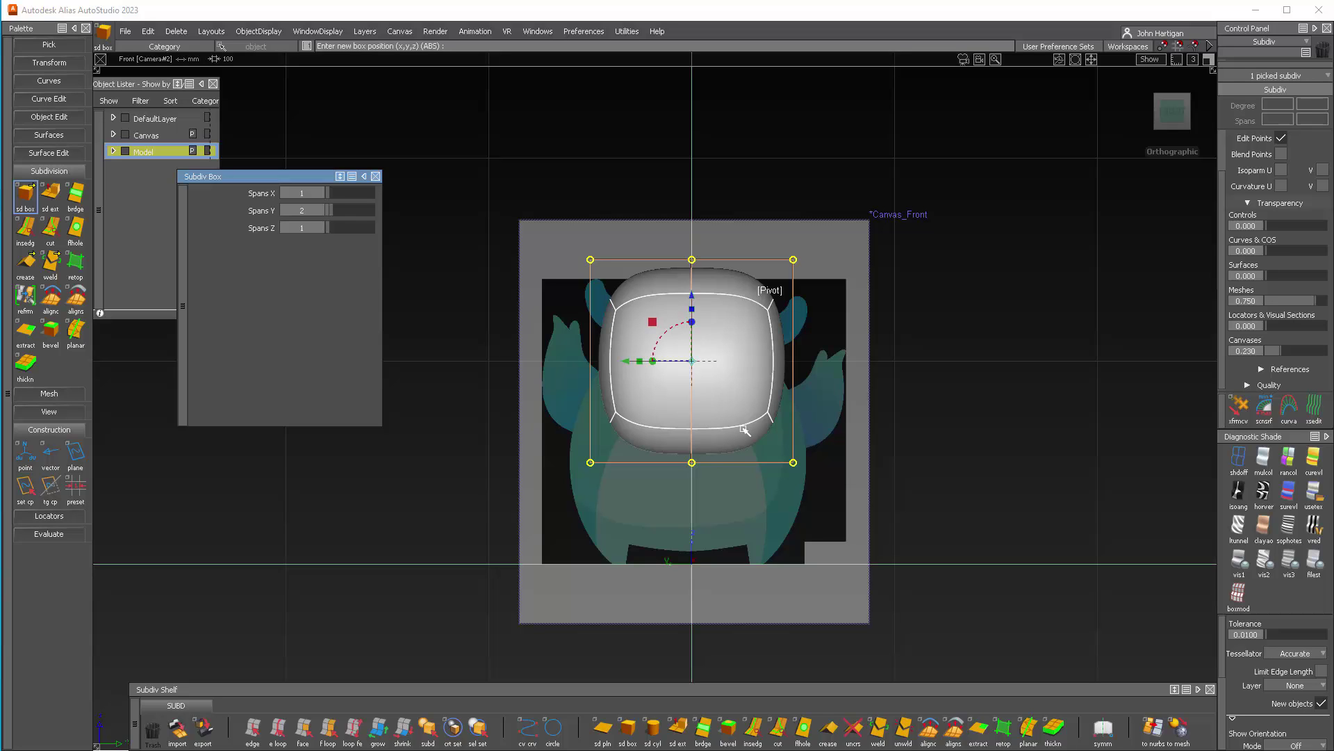
Apply the Symmetric Modeling constraint to the subdiv box and return to the front view.
left_click_drag(871, 353, 786, 391, "alt+shift")
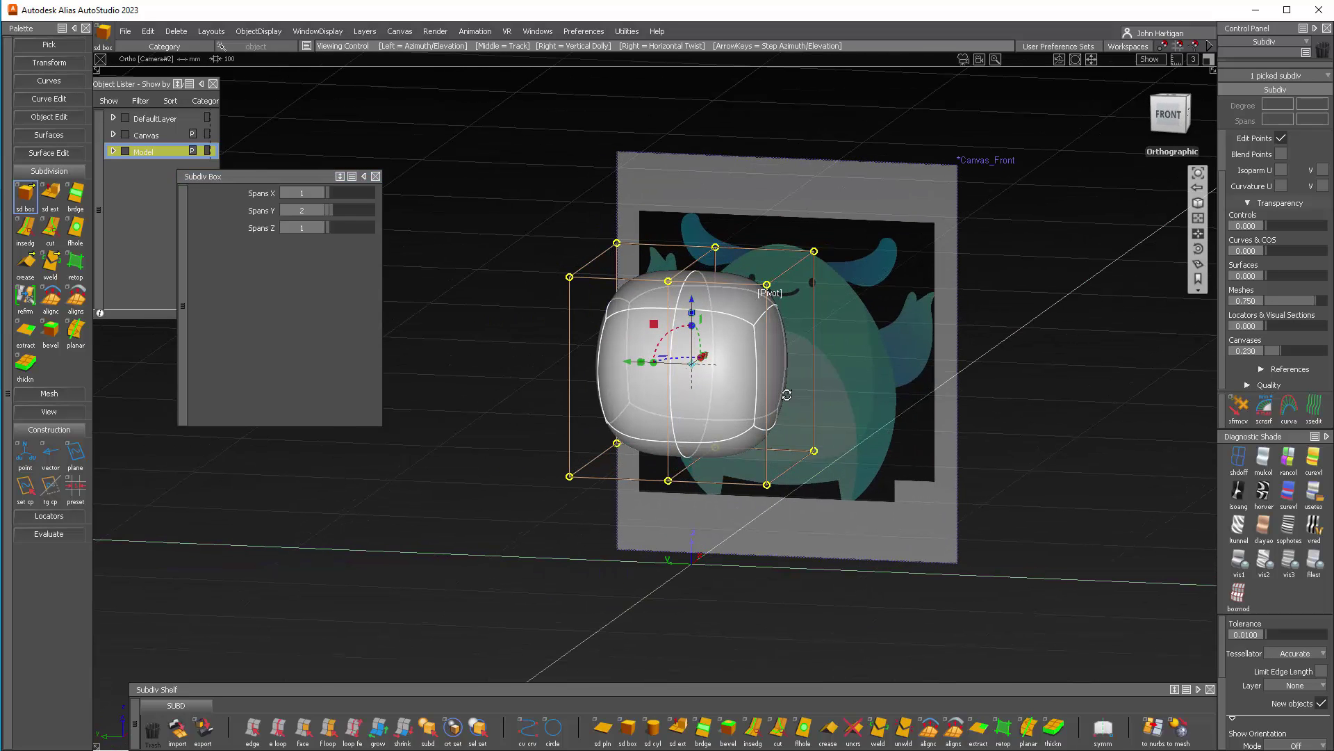
left_click(1104, 729)
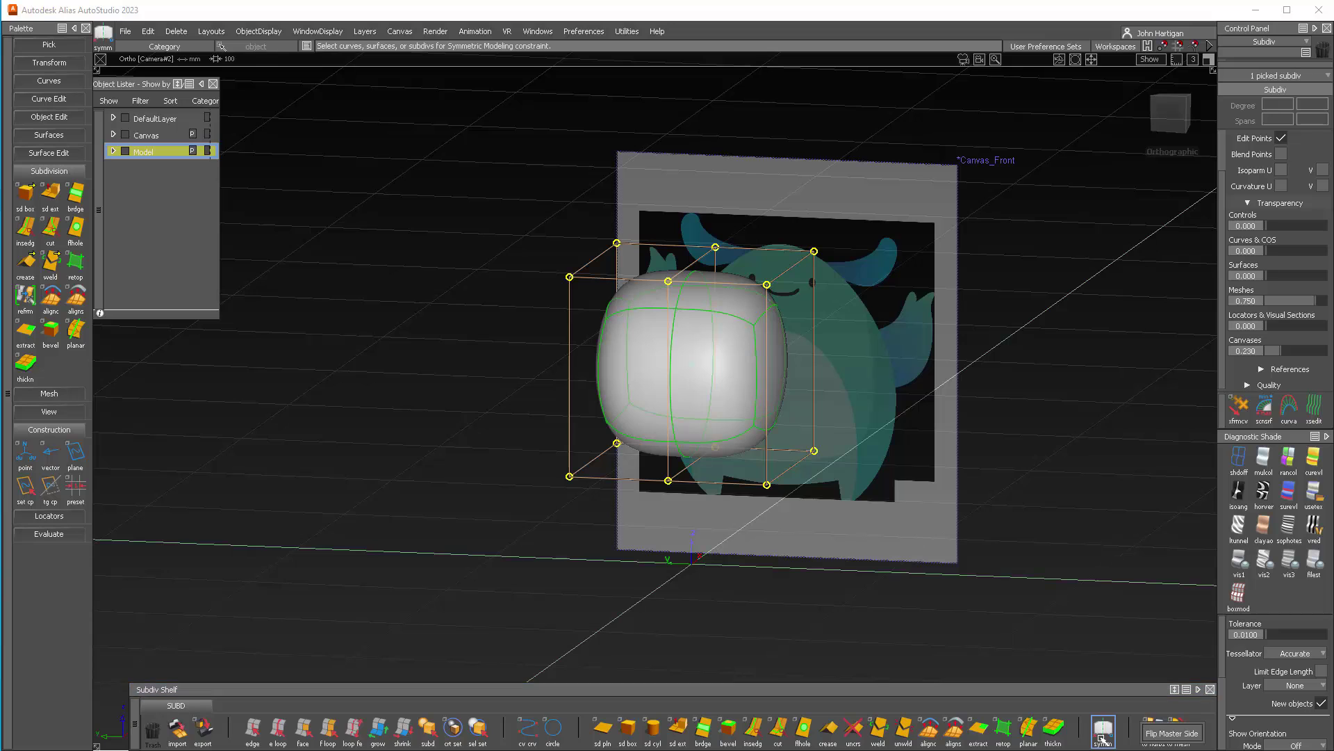
left_click(1171, 112)
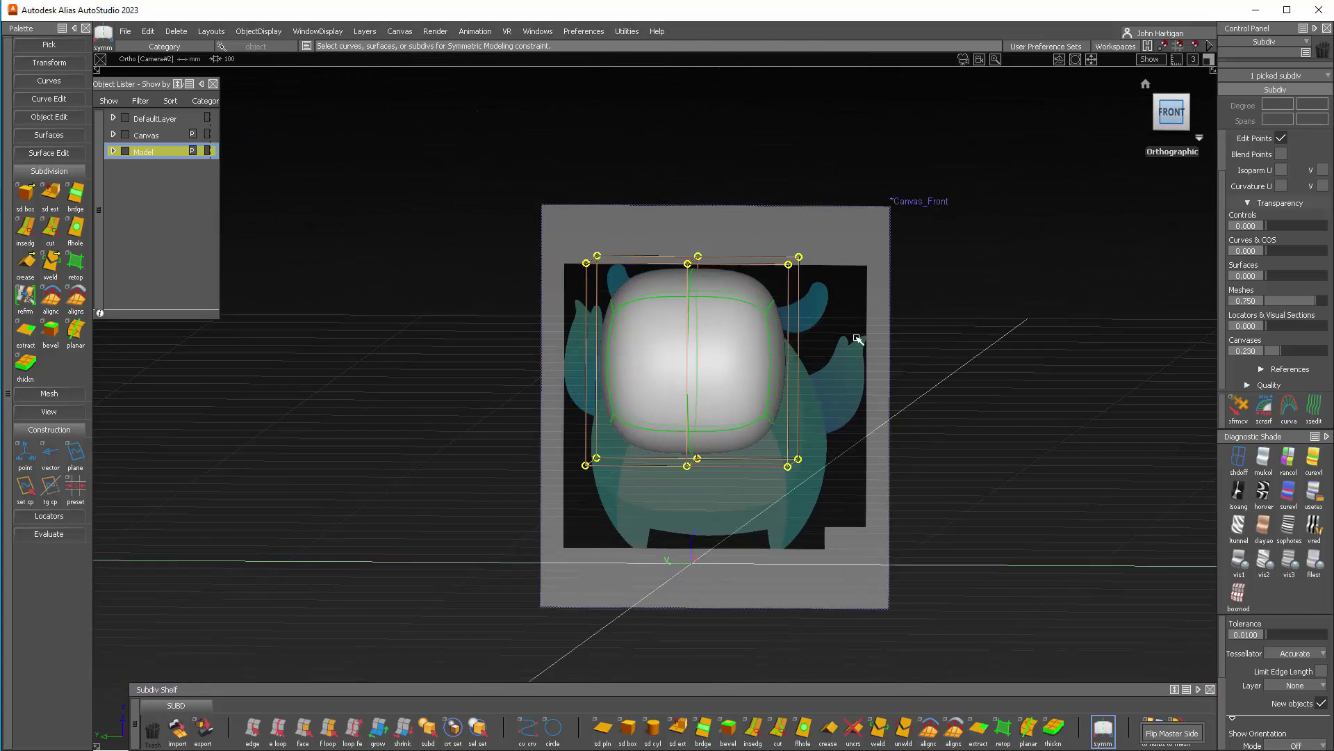
middle_click_drag(845, 355, 830, 342, "alt+shift")
Position the subdiv box over the monster's body and scale it non-proportionally to roughly match the body's height and width.
left_click_drag(790, 377, 777, 405, "ctrl+shift")
left_click(716, 346)
left_click(704, 356)
left_click_drag(704, 356, 655, 355, "ctrl+shift")
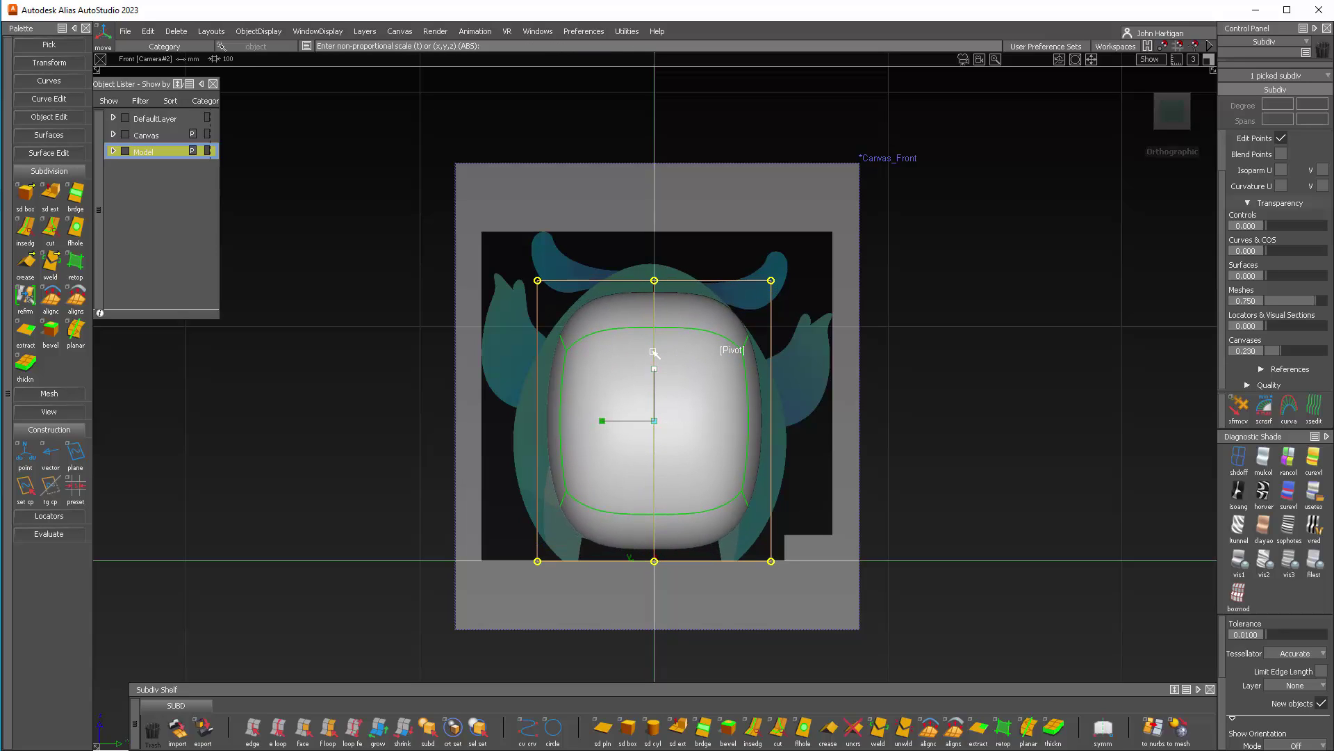
left_click_drag(604, 420, 652, 445)
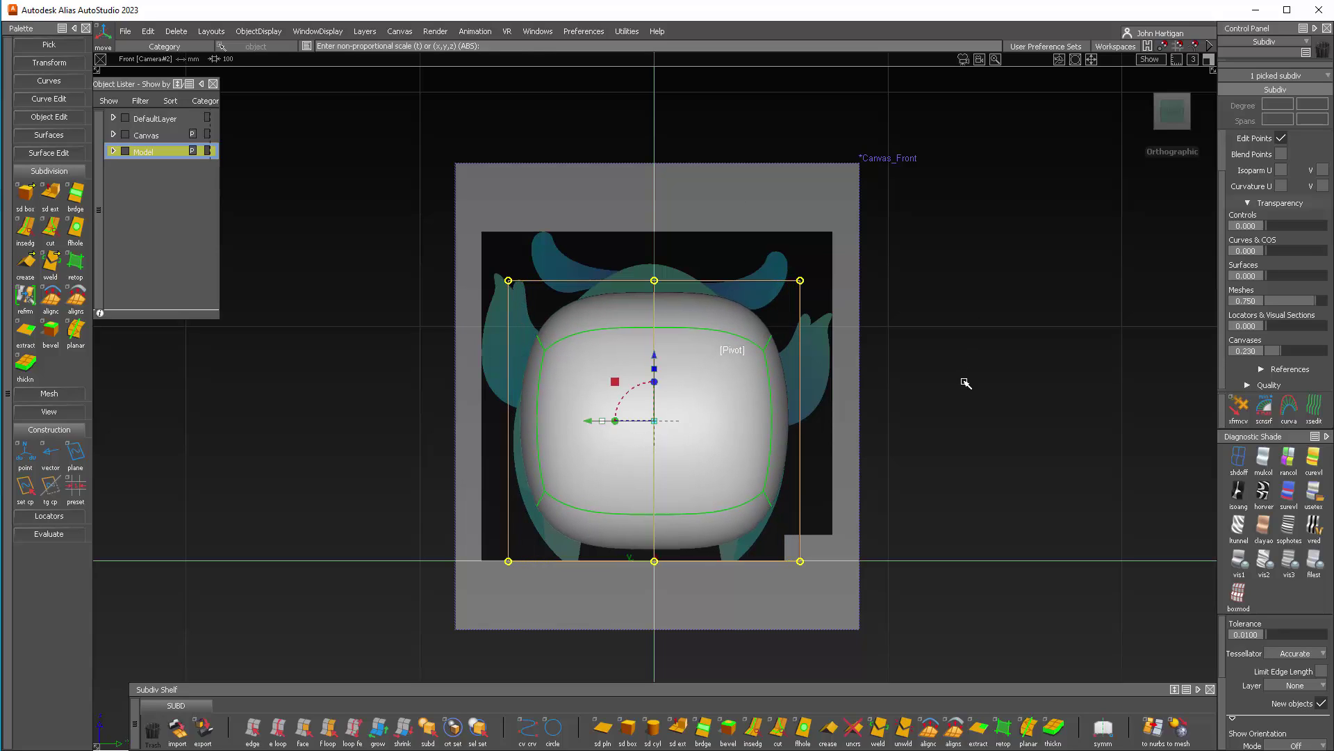
Pick the box's top centre CVs and raise them to the top of the monster's head.
left_click_drag(966, 374, 910, 257, "ctrl+shift")
left_click_drag(719, 283, 771, 281, "ctrl+shift")
left_click_drag(642, 244, 700, 210)
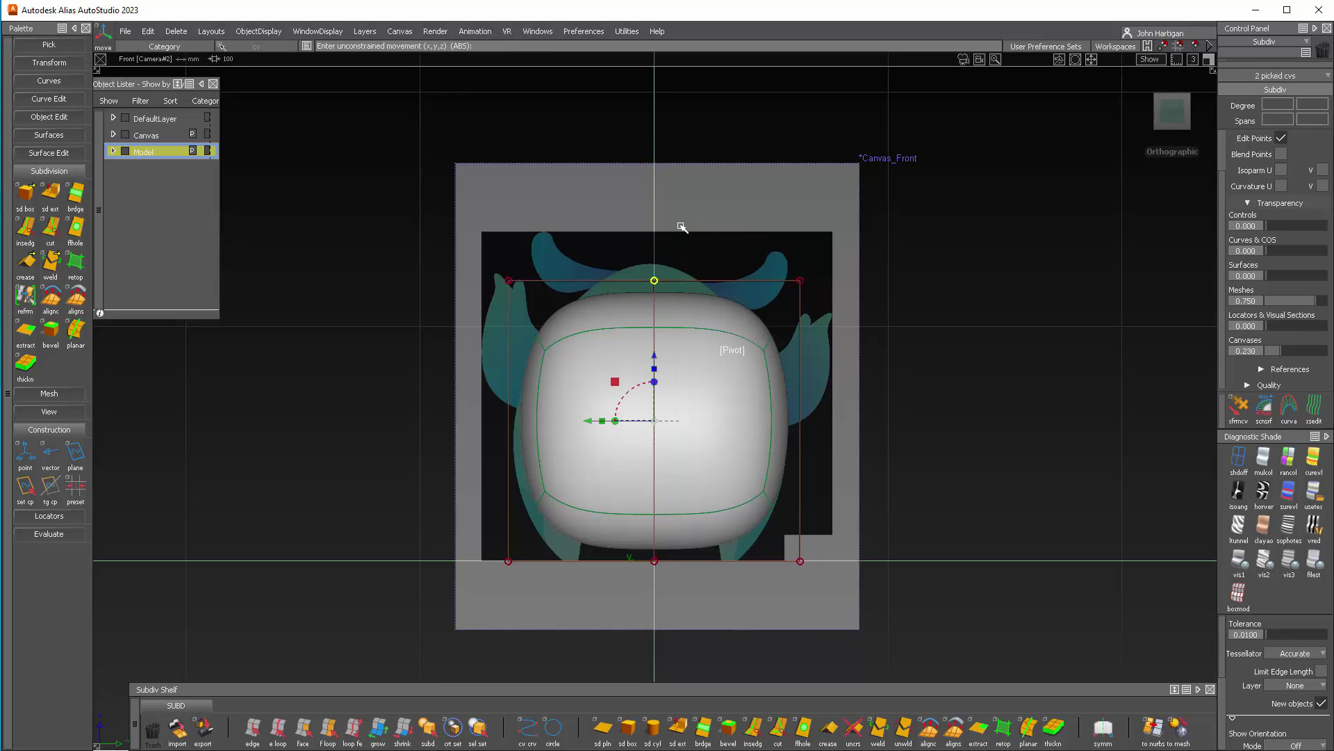
left_click(736, 350)
left_click_drag(658, 211, 653, 170)
Pick the box's upper corner CVs and move them inward and down to follow the monster's shoulders.
left_click_drag(892, 388, 881, 306, "ctrl+shift")
left_click_drag(821, 272, 832, 321, "ctrl+shift")
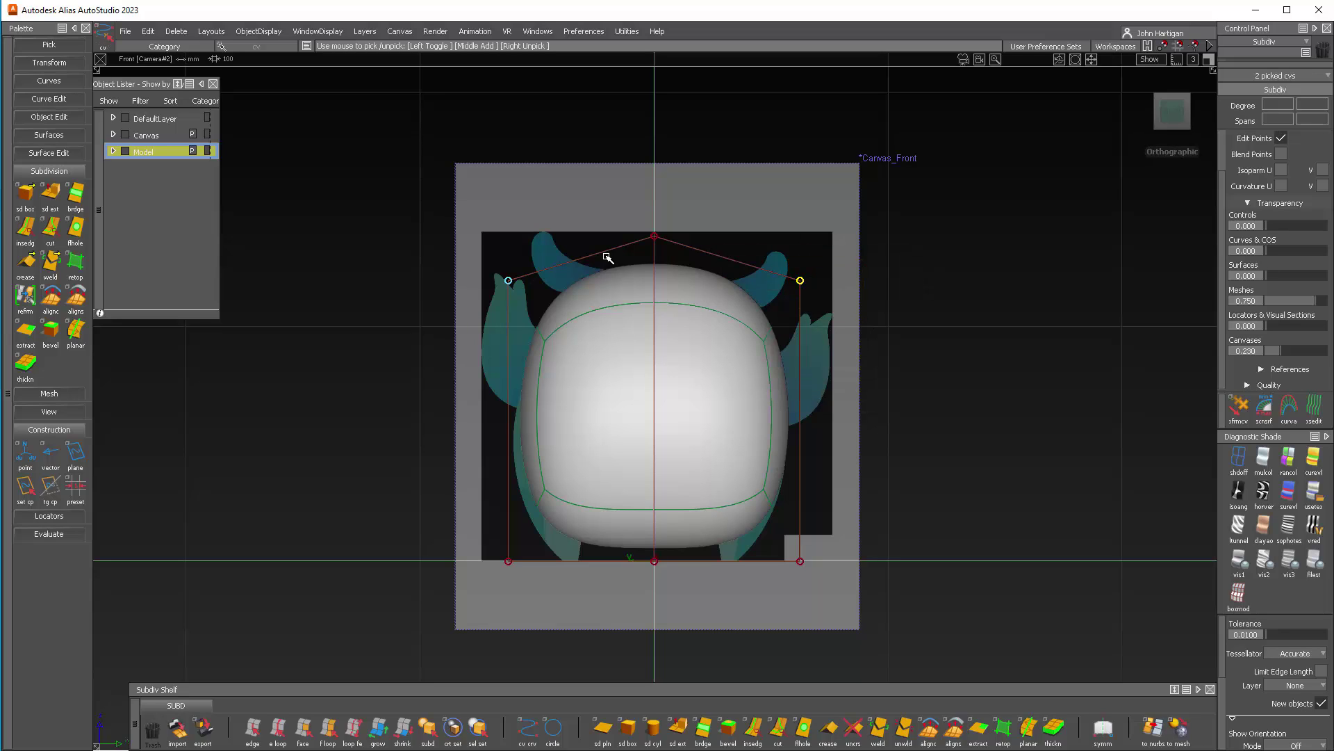
mouse_move(860, 304)
left_mouse_down("ctrl+shift")
mouse_move(855, 264)
mouse_move(857, 280)
left_mouse_up("ctrl+shift")
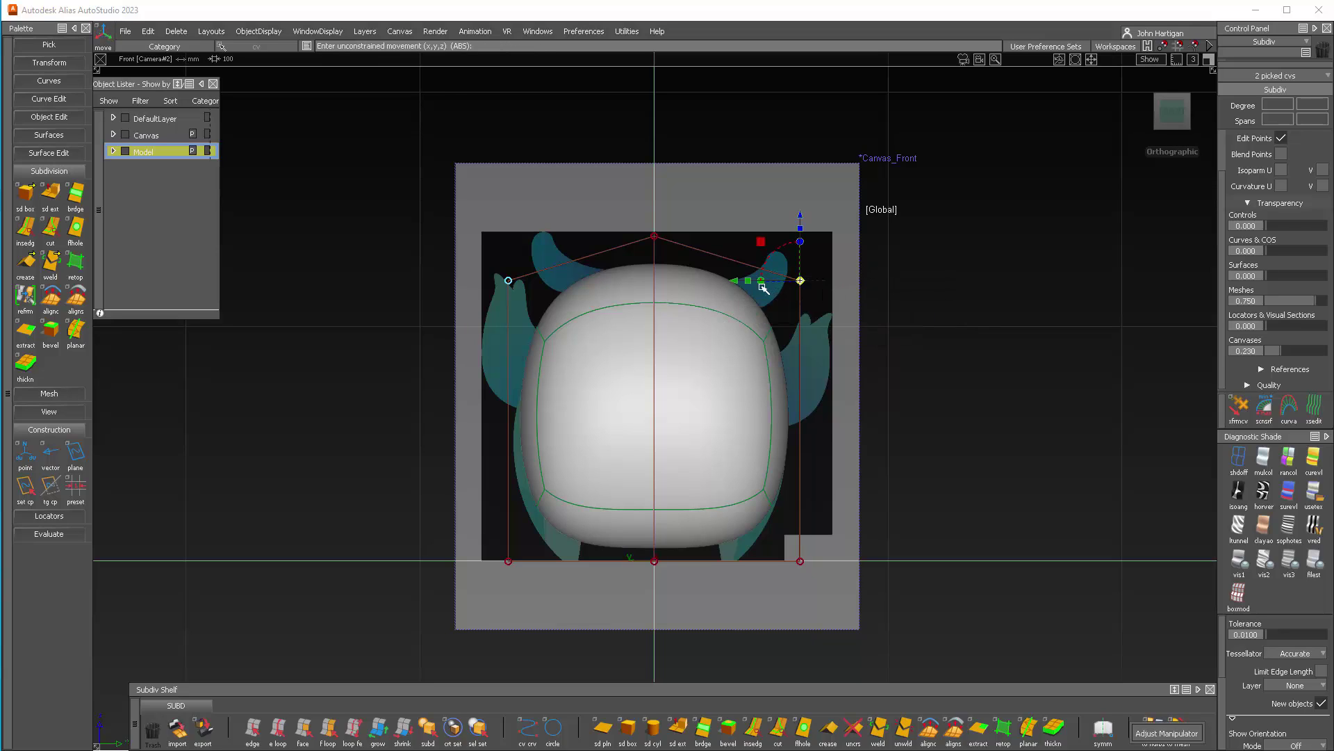
left_click_drag(739, 281, 708, 282)
left_click_drag(775, 219, 779, 246)
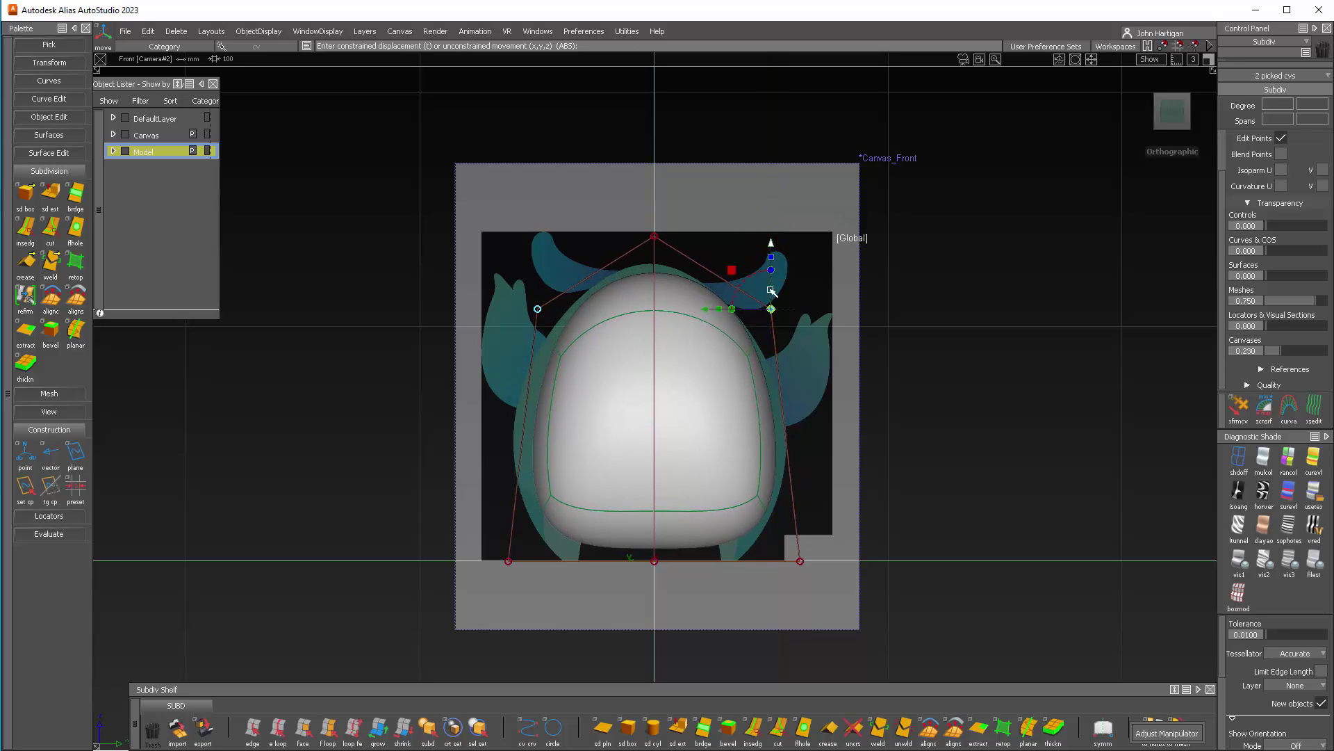
mouse_move(720, 310)
left_mouse_down()
mouse_move(701, 311)
mouse_move(713, 314)
left_mouse_up()
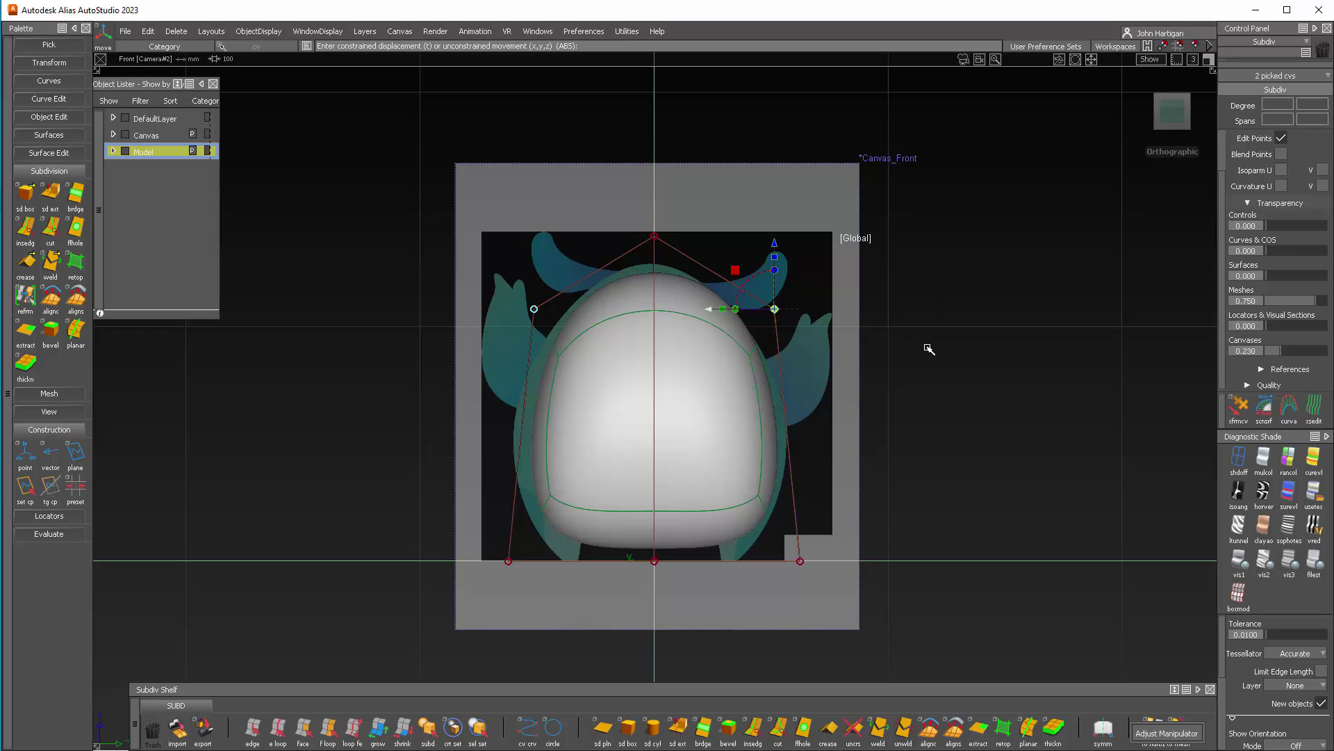
Raise the top centre CVs slightly so the form meets the top of the monster's head.
left_click_drag(986, 344, 974, 253, "ctrl+shift")
left_click_drag(615, 213, 702, 268)
left_click_drag(655, 174, 654, 158)
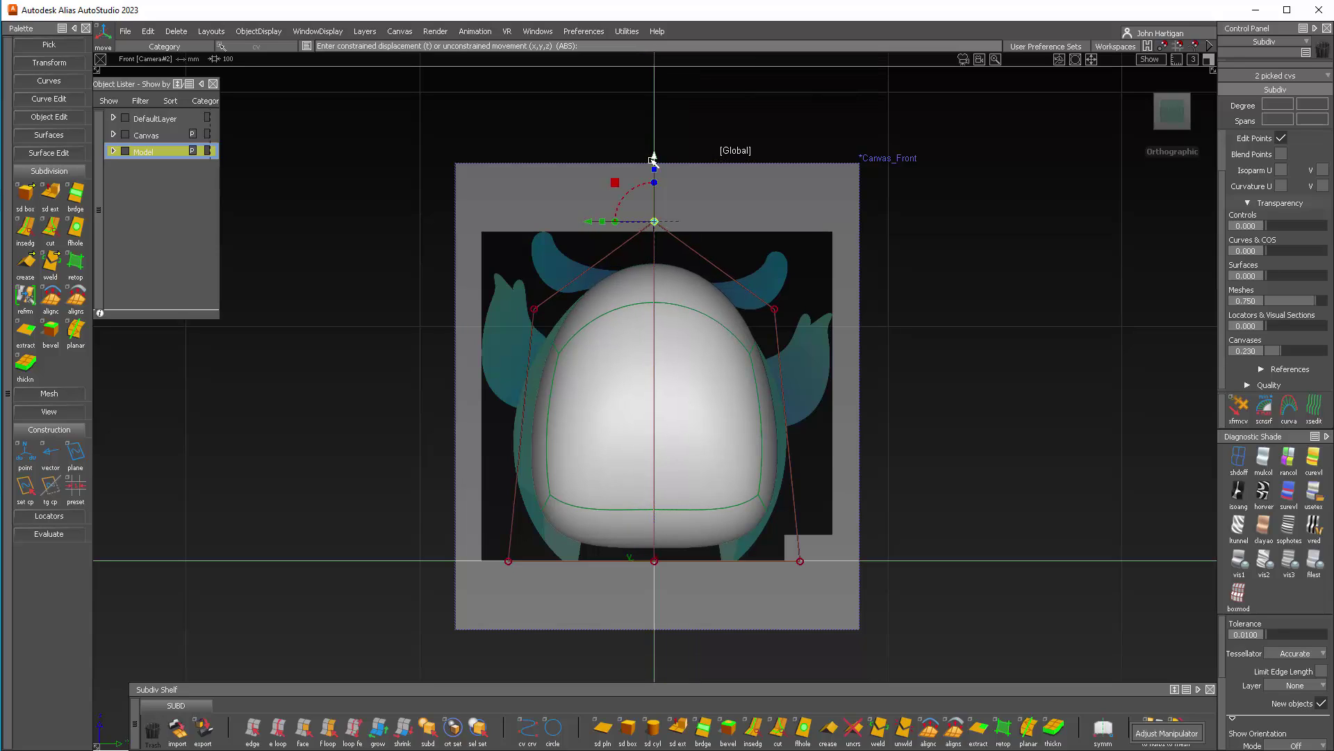
Pick the box's lower corner CVs and move them slightly outward to widen the base of the body.
left_click_drag(965, 557, 956, 449, "ctrl+shift")
left_click_drag(778, 545, 811, 591)
left_click_drag(733, 562, 752, 568)
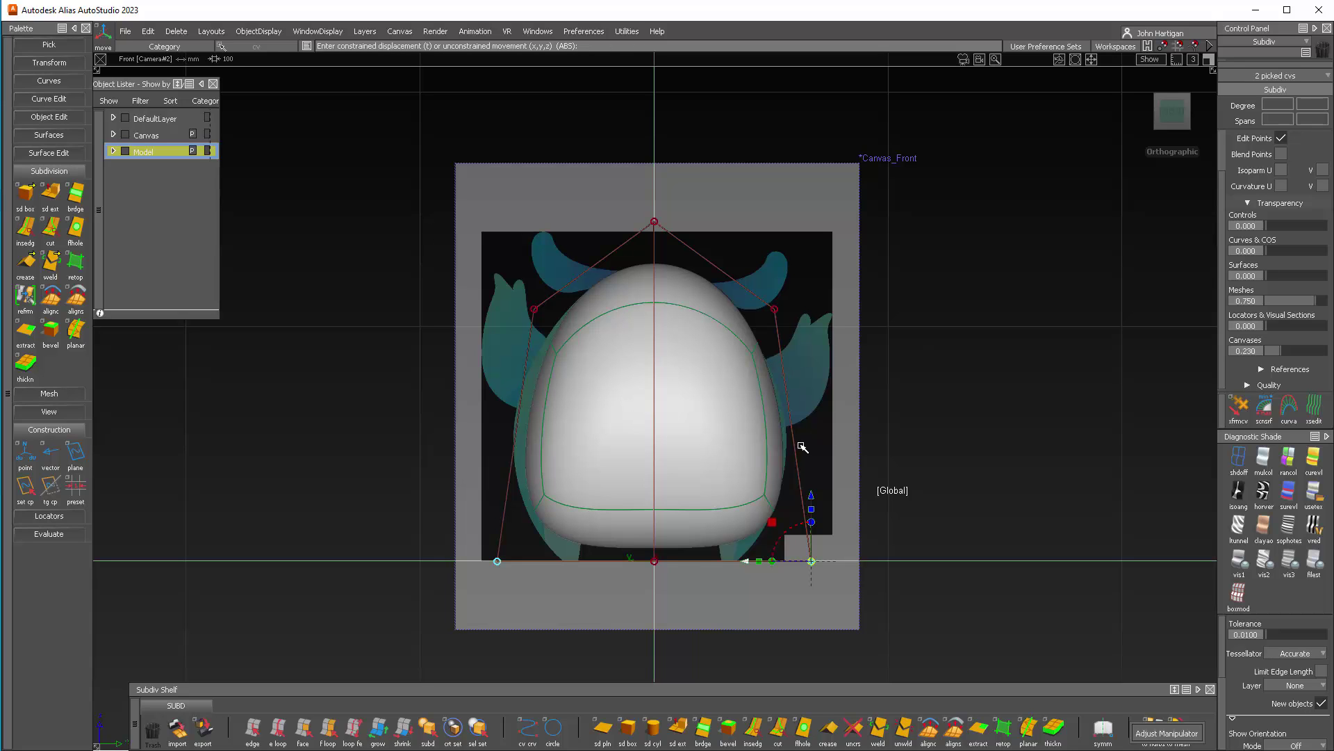
Insert a perpendicular edge around the middle of the body at a parameter of about 0.39, with Edge Flow enabled.
left_click_drag(832, 416, 629, 460, "alt+shift")
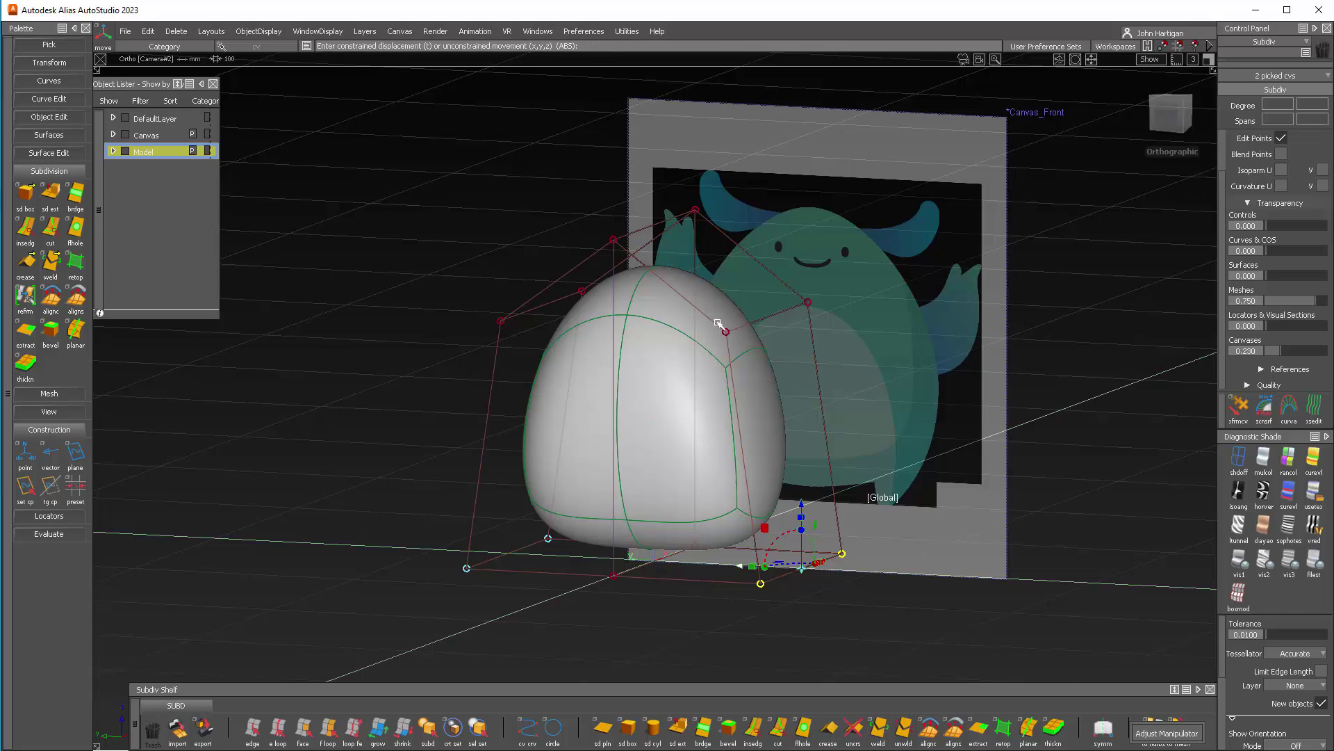
double_click(25, 227)
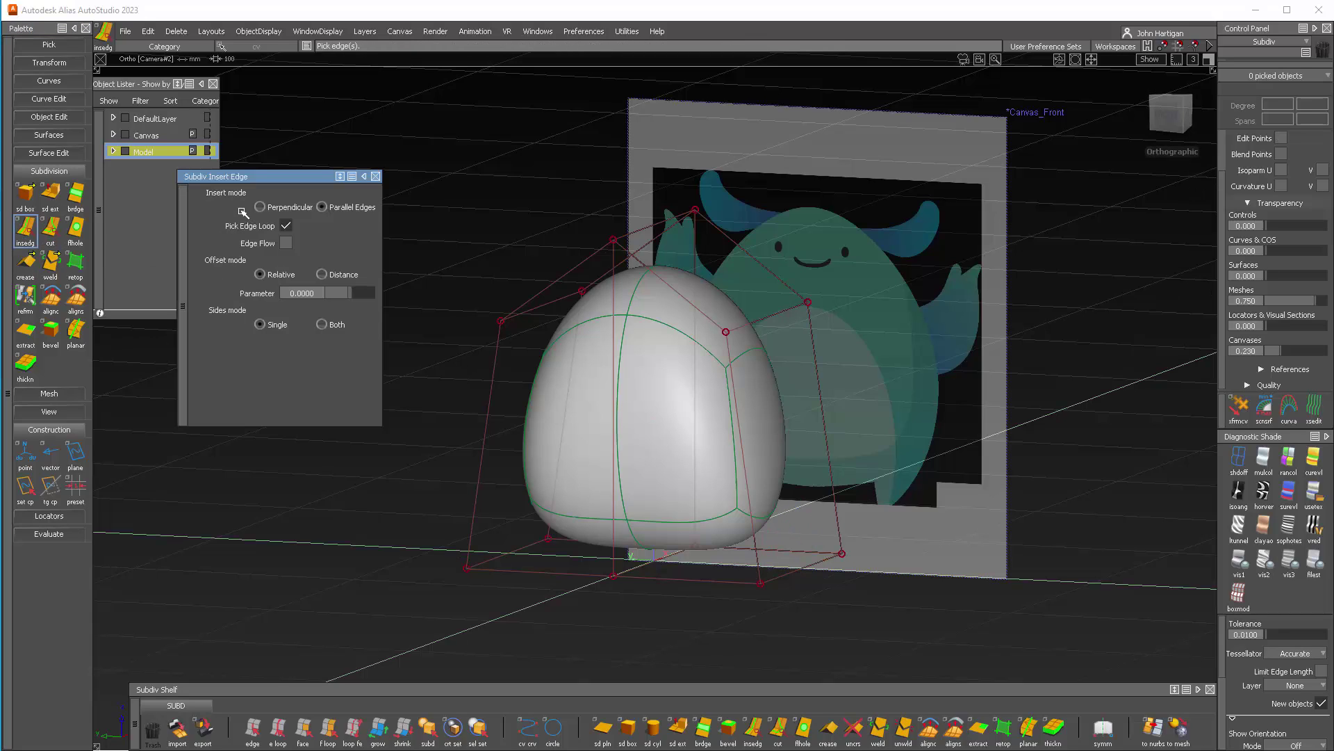
left_click(260, 207)
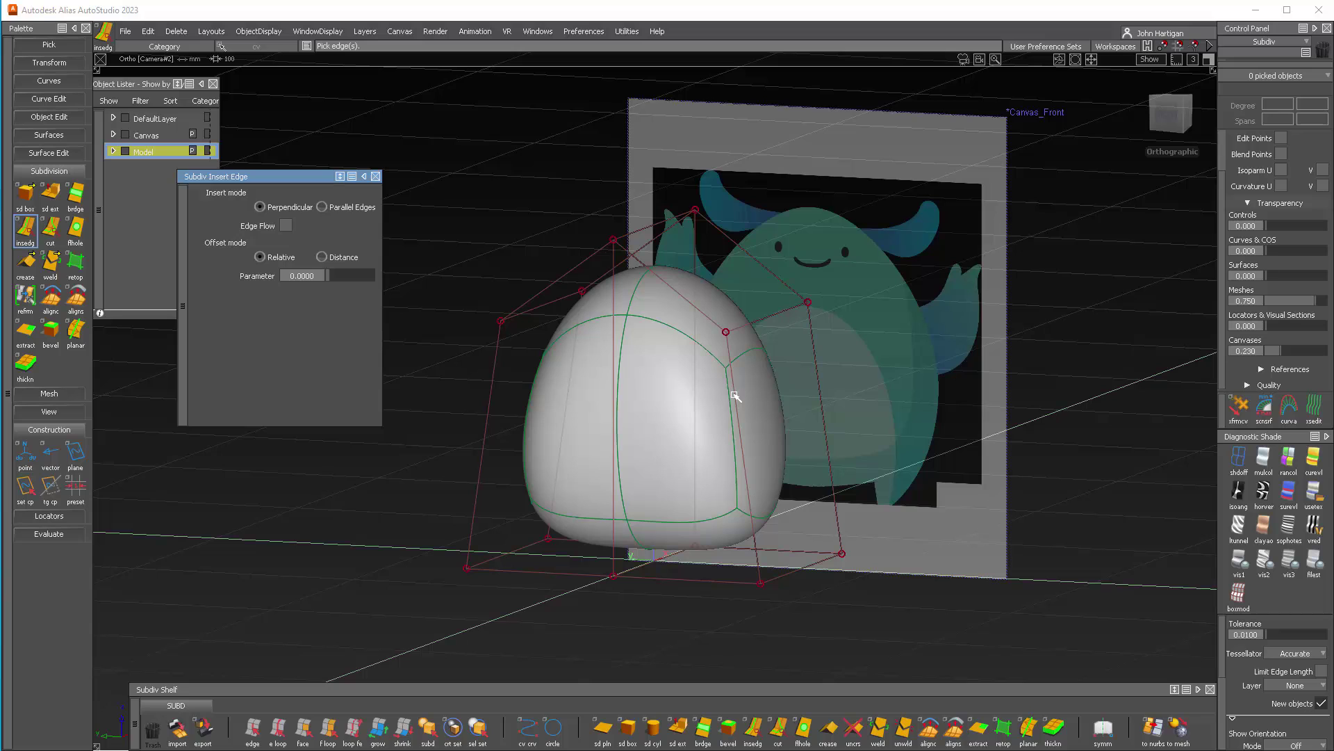
left_click_drag(736, 397, 738, 426)
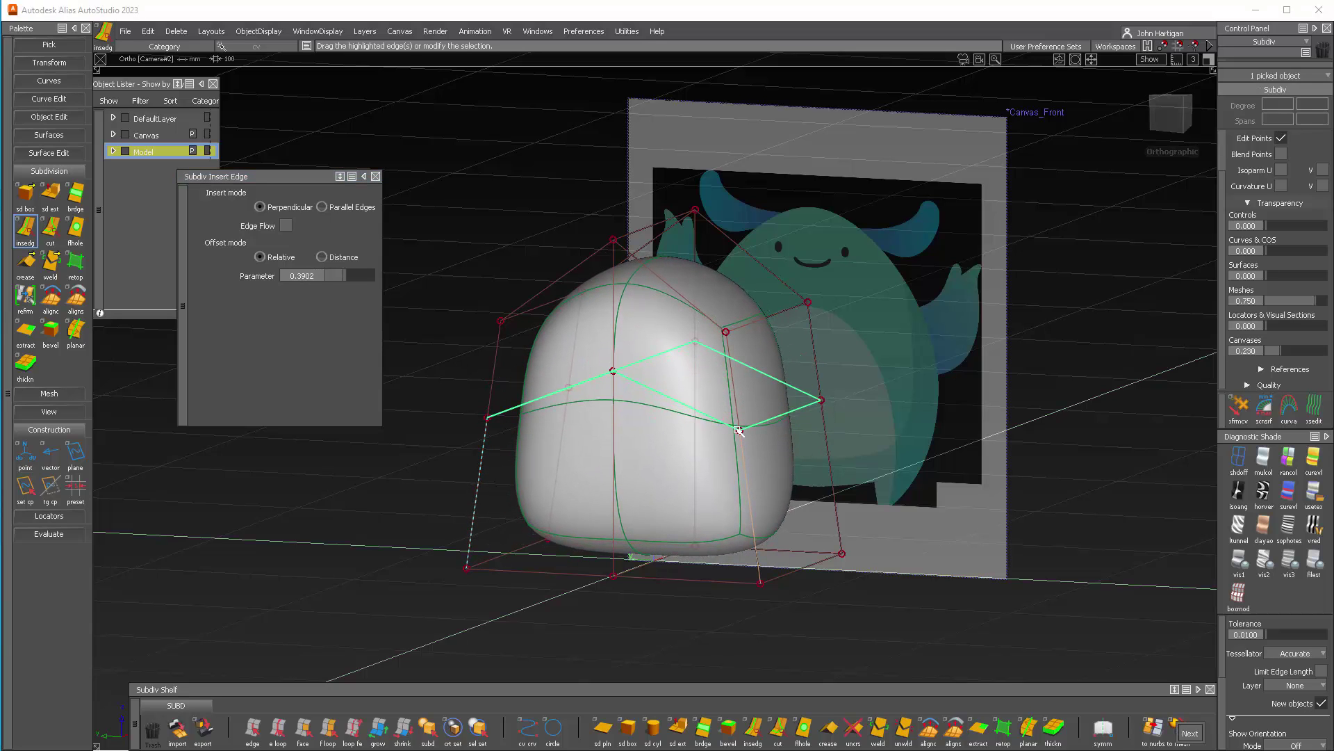
left_click(1171, 111)
left_click(284, 227)
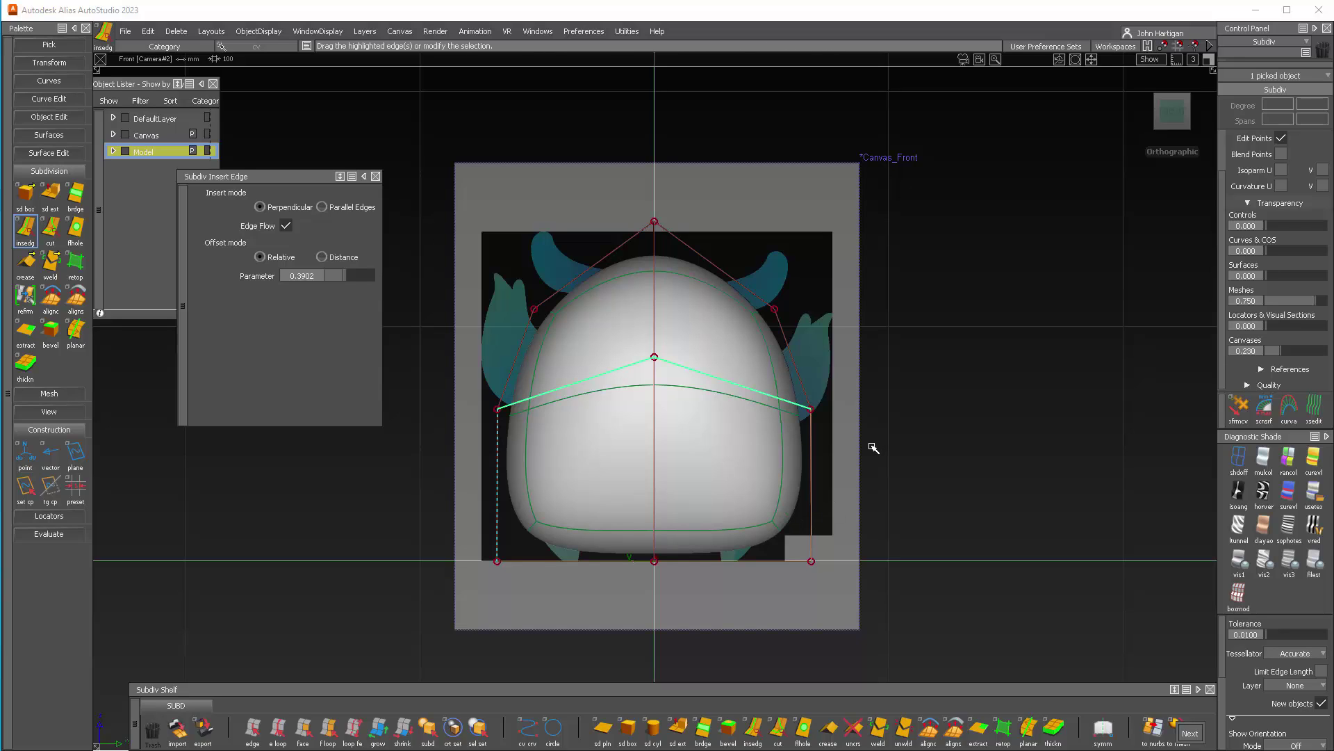
Scale the inserted edge loop vertically until it is nearly level, and narrow it horizontally to fit the monster's outline.
right_click_drag(874, 446, 879, 413, "alt+shift")
middle_click_drag(955, 429, 887, 410, "ctrl+shift")
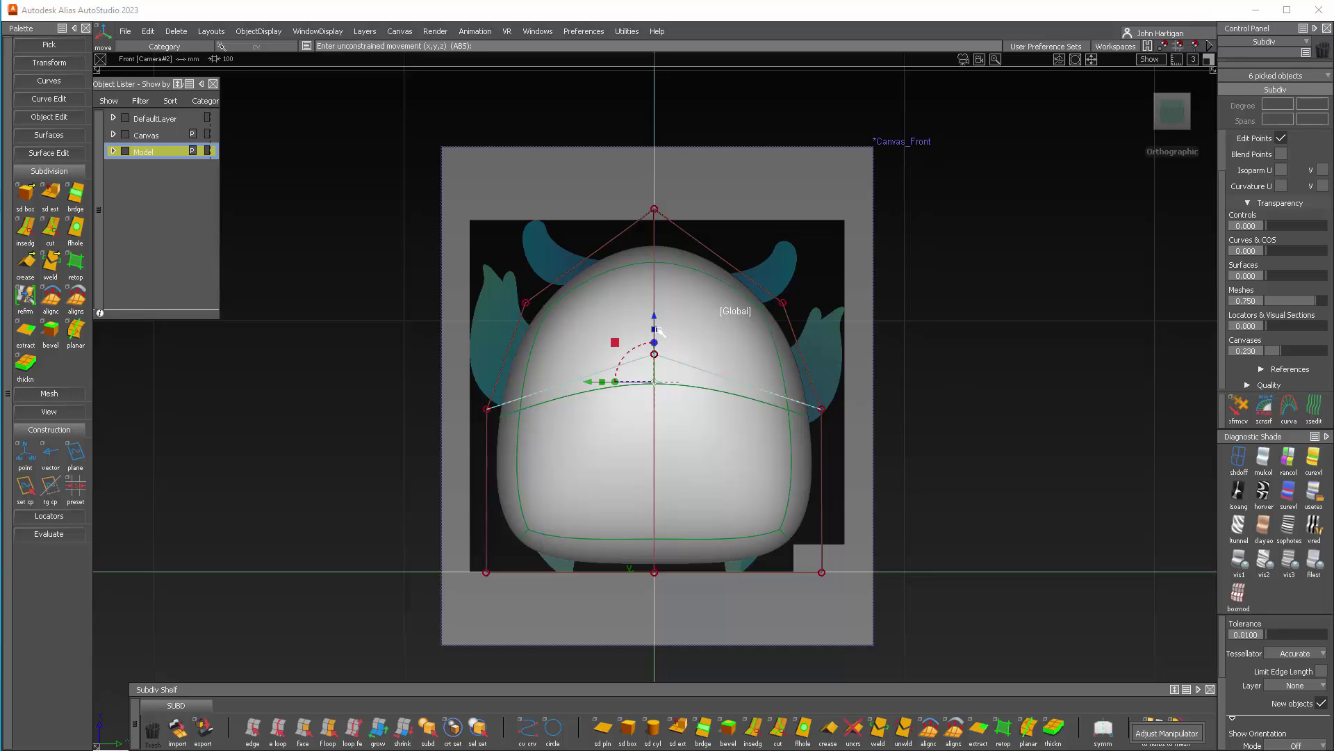
left_click_drag(656, 333, 660, 446)
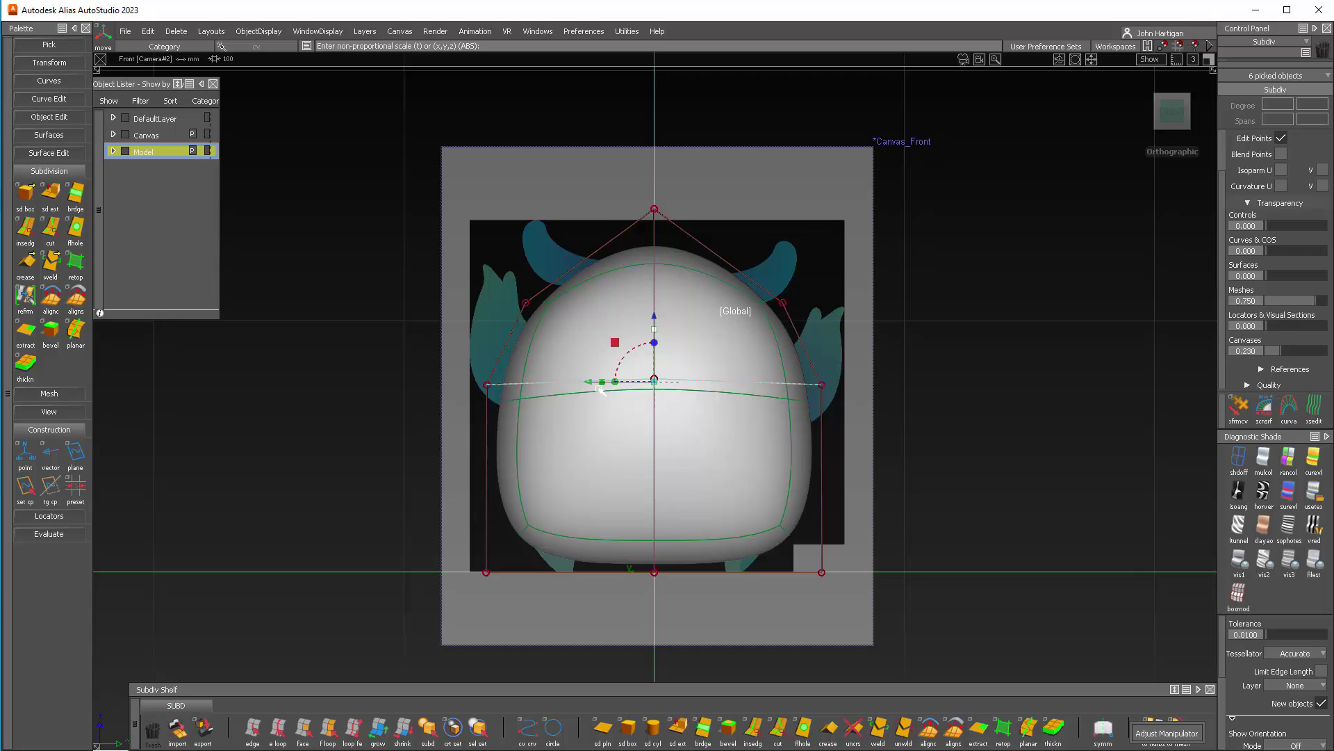
left_click_drag(602, 384, 602, 399)
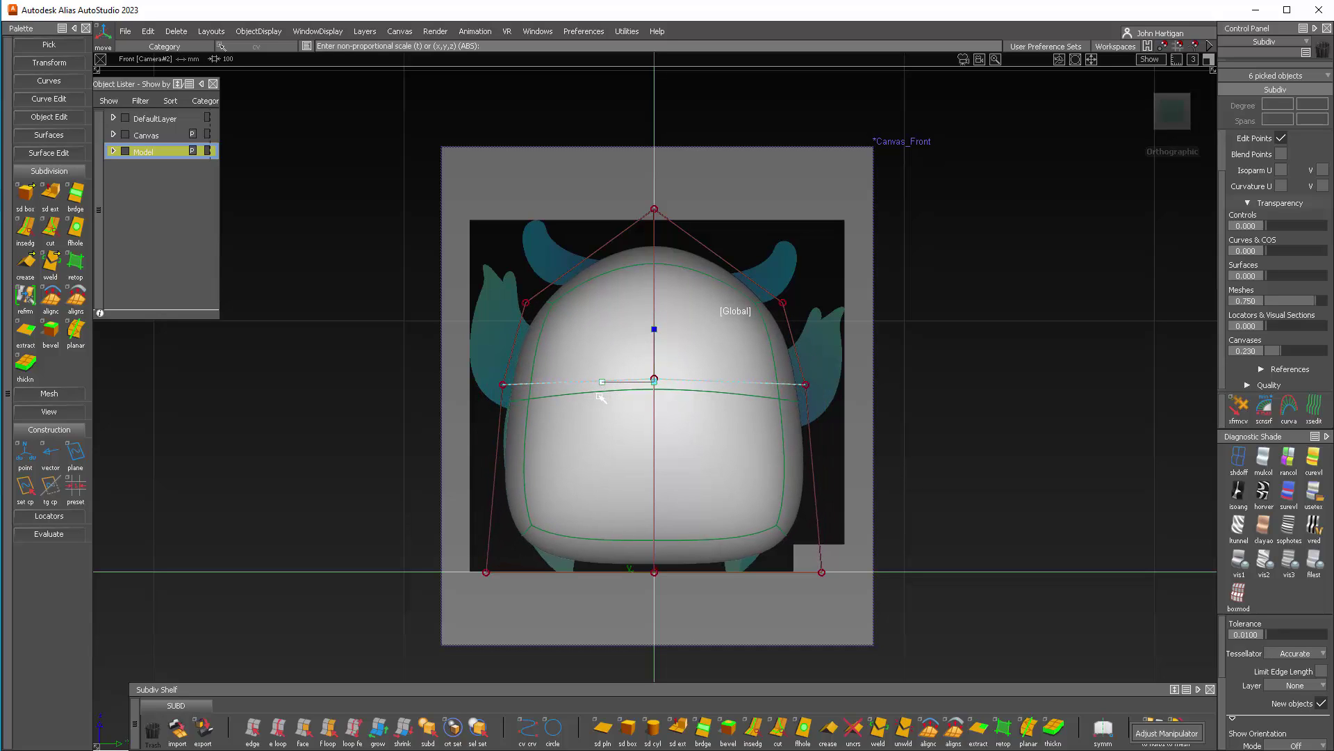
Pick the upper corner CVs above the inserted edge loop and move them further inward to taper the head.
left_click_drag(911, 380, 912, 349, "ctrl+shift")
left_click(784, 301)
left_click_drag(720, 304, 696, 306)
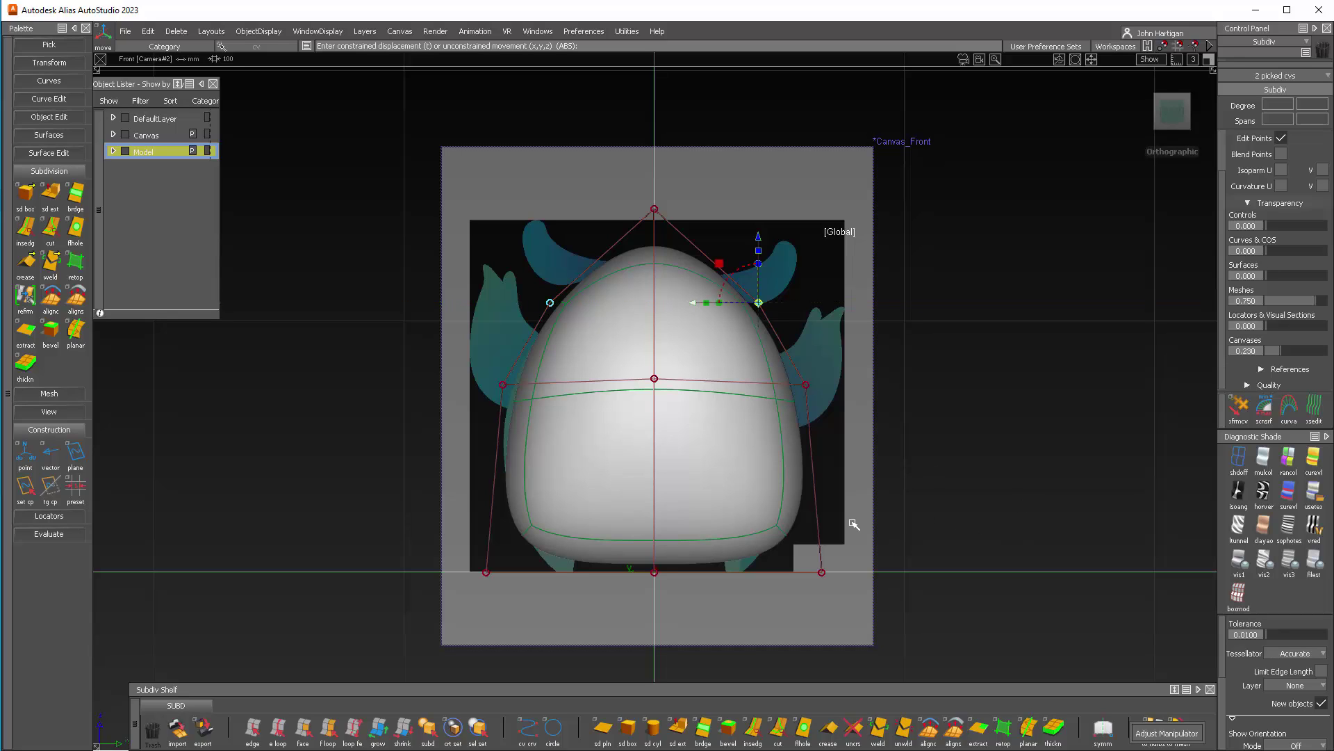
Move the lower corner CVs slightly inward to narrow the base to the canvas outline, and show the body in the left view.
left_click_drag(857, 597, 742, 572)
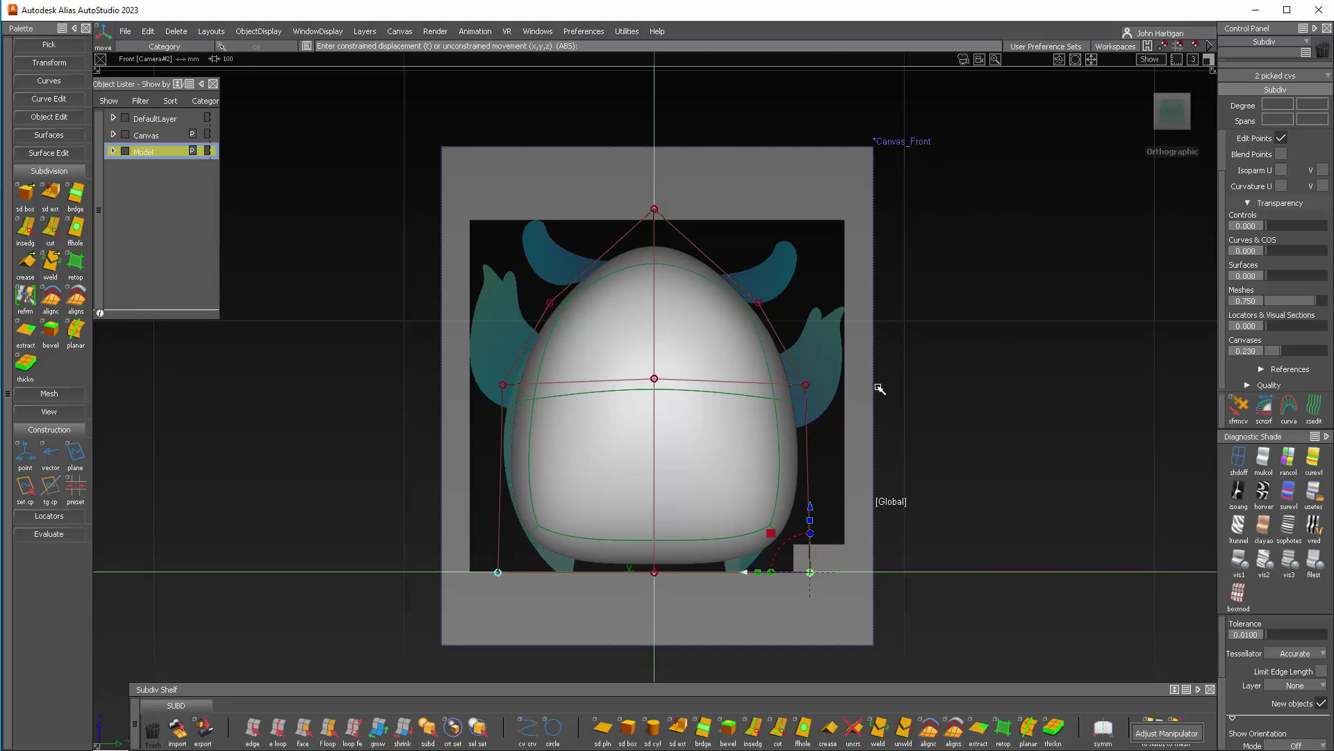
left_click_drag(973, 414, 425, 417, "alt+shift")
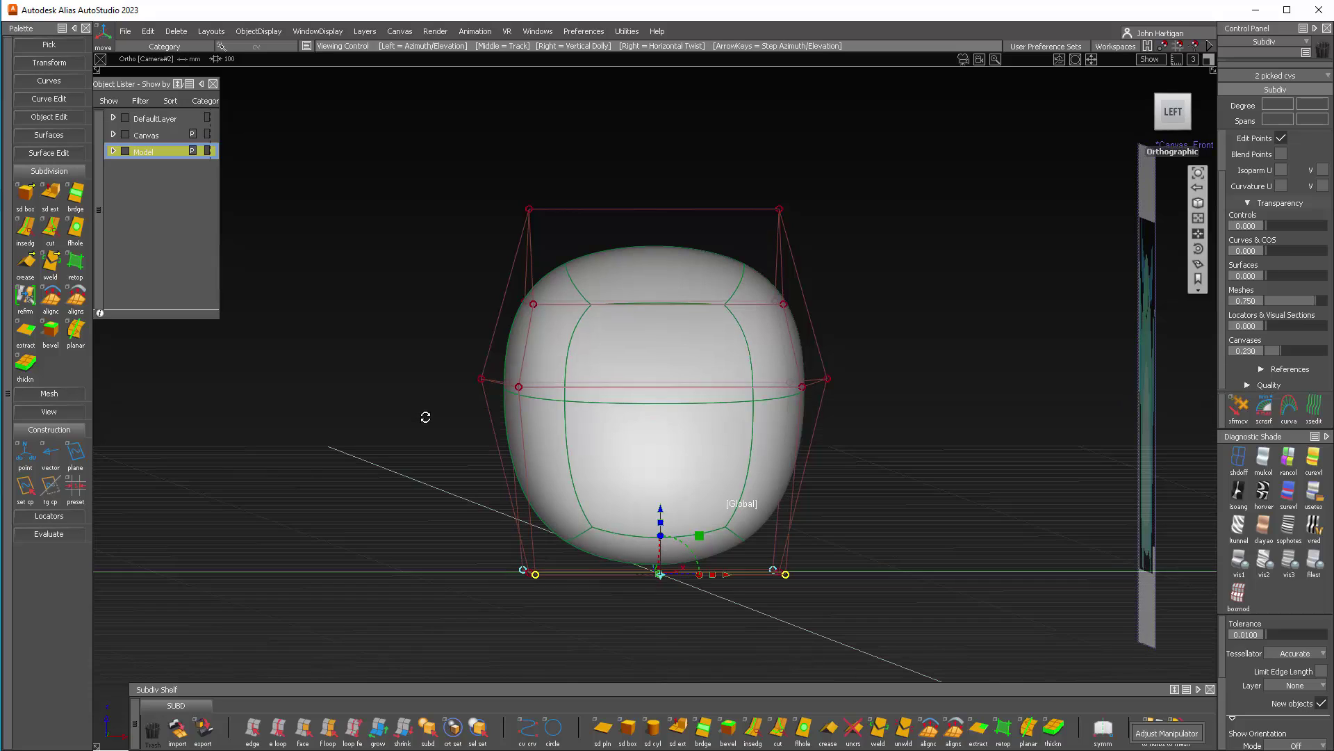
left_click(1172, 111)
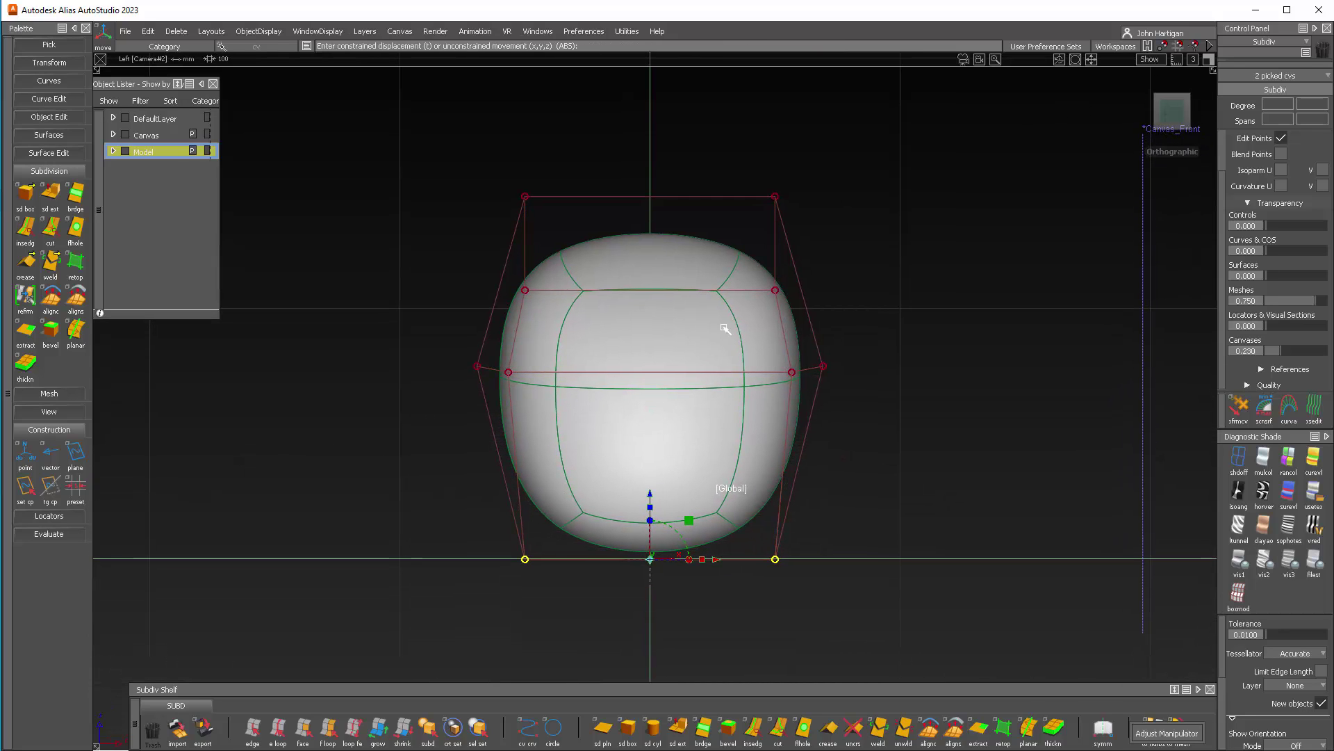
left_click_drag(542, 226, 593, 224, "ctrl+shift")
left_click_drag(485, 162, 1027, 259)
right_click_drag(878, 268, 783, 175, "ctrl+shift")
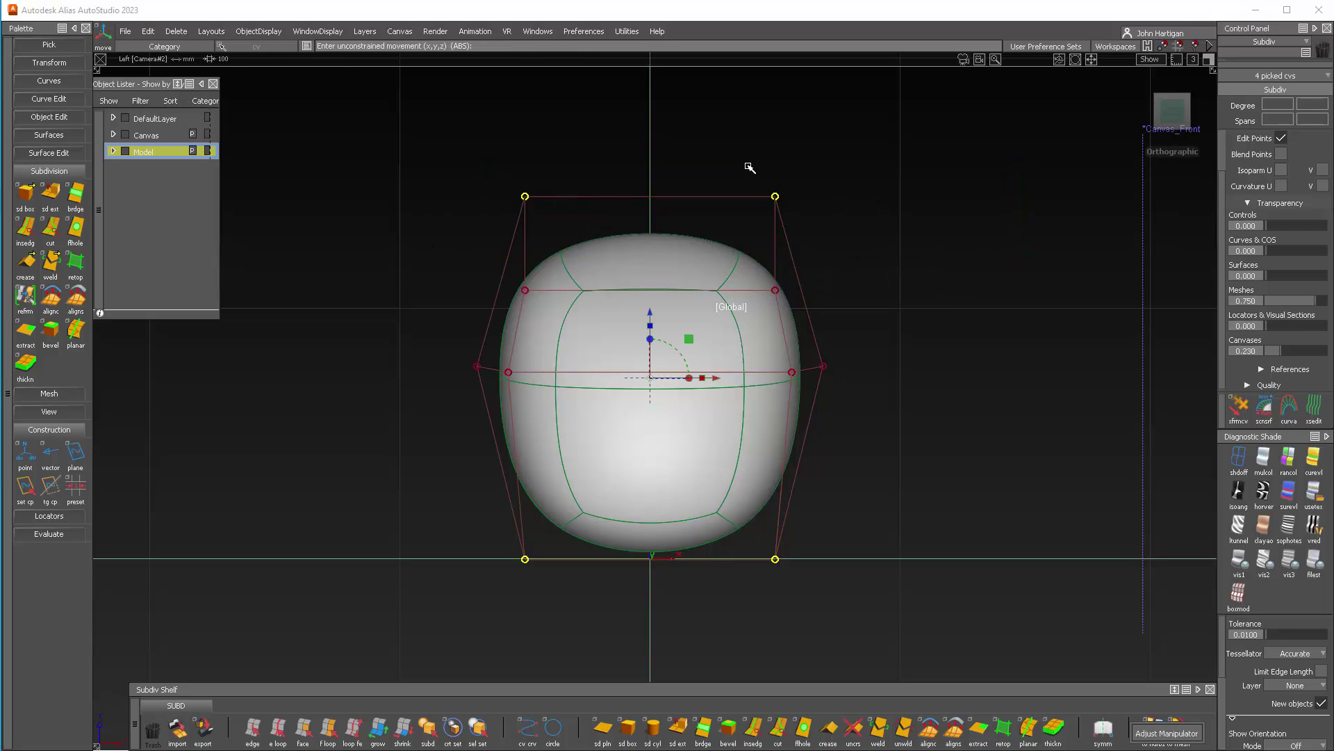
left_click(731, 308)
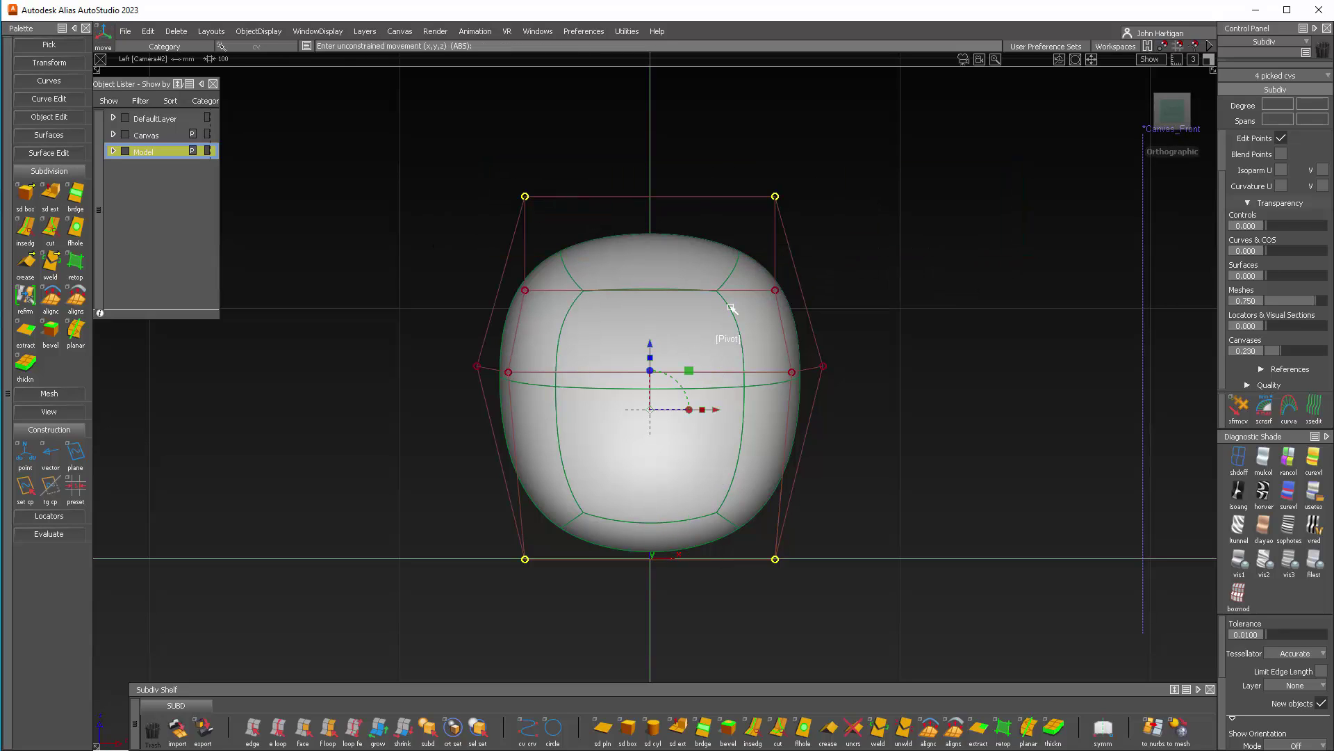
left_click(730, 340)
left_click_drag(713, 378, 704, 376)
key("ctrl+z")
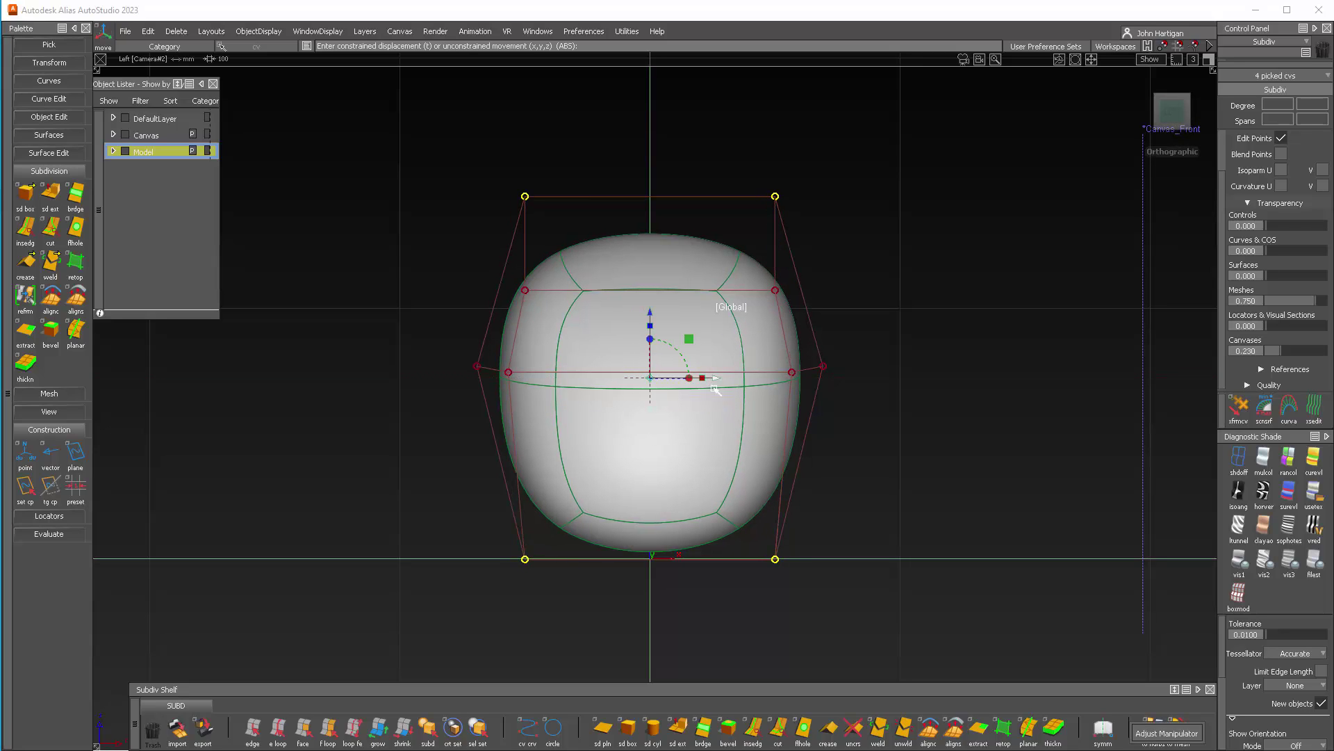
Pick only the two top CVs and scale them inward along the depth direction to a little over half their spacing.
left_click_drag(931, 441, 945, 310, "ctrl+shift")
left_click_drag(724, 188, 775, 191, "ctrl+shift")
left_click_drag(498, 158, 864, 218)
middle_click_drag(855, 268, 839, 207, "ctrl+shift")
scroll(839, 207, "down", 1)
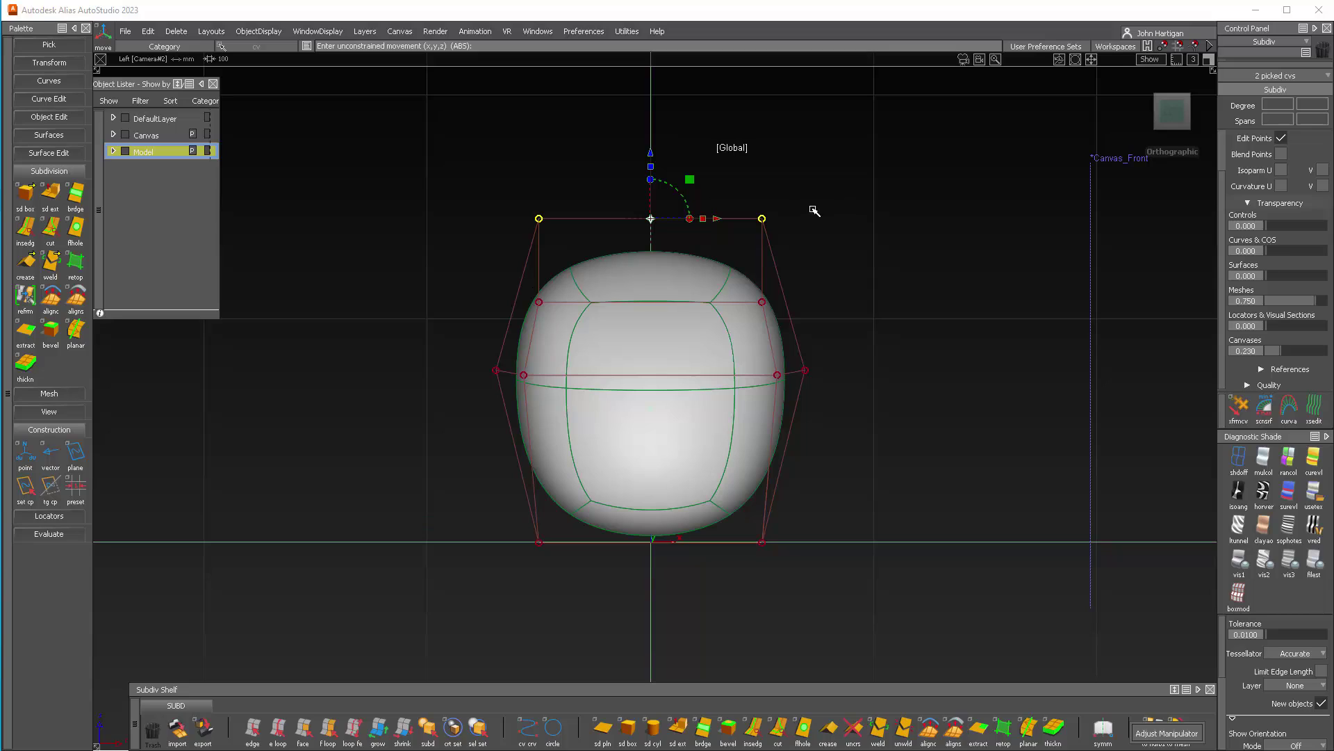
left_click_drag(702, 219, 664, 223)
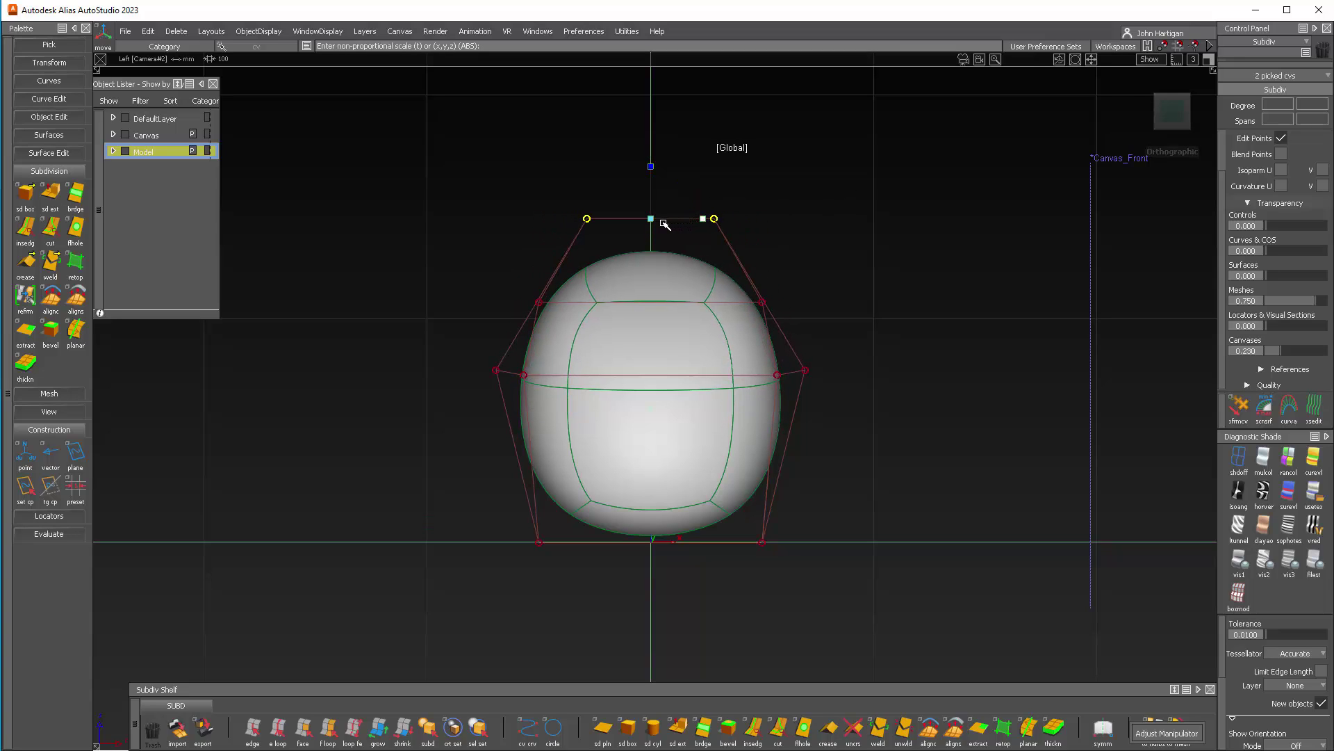
Scale the middle edge loop's CVs inward along the depth direction to flatten the body, and widen the base CVs slightly in the same direction.
left_click_drag(435, 338, 869, 417)
left_click_drag(704, 374, 690, 373)
left_click_drag(926, 538, 924, 450, "ctrl+shift")
left_click_drag(488, 510, 902, 582)
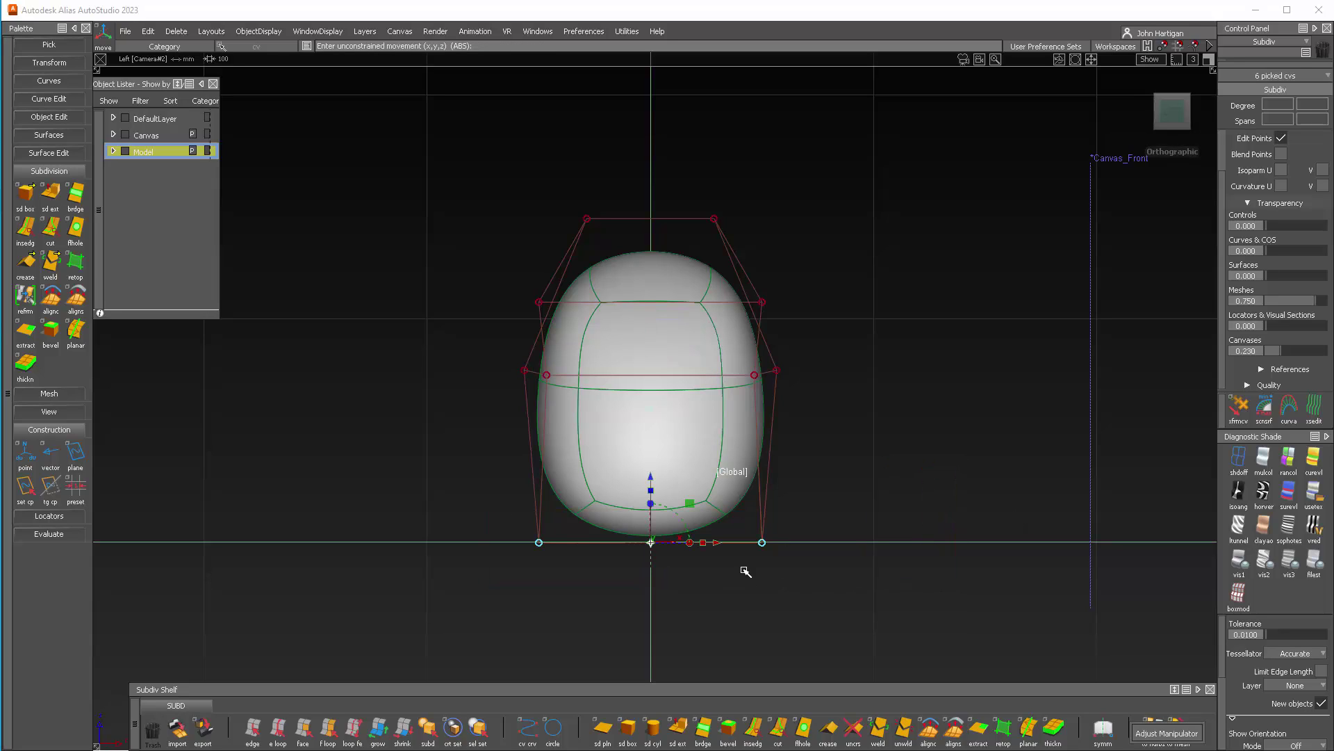
left_click_drag(705, 546, 706, 546)
Scale the top CVs inward to about half their spacing in depth to taper the head, and inspect the body from several angles.
left_click_drag(554, 185, 862, 250)
left_click_drag(704, 221, 656, 232)
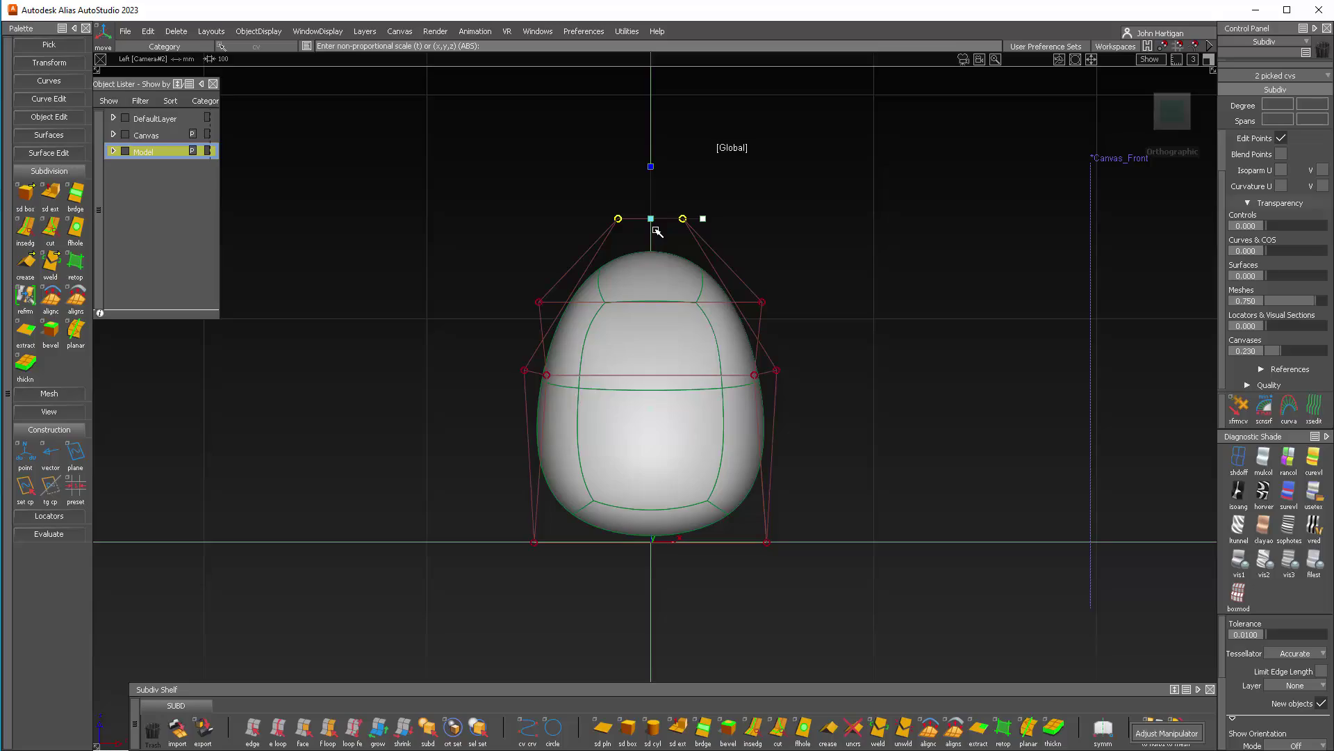
left_click_drag(554, 364, 893, 407, "alt+shift")
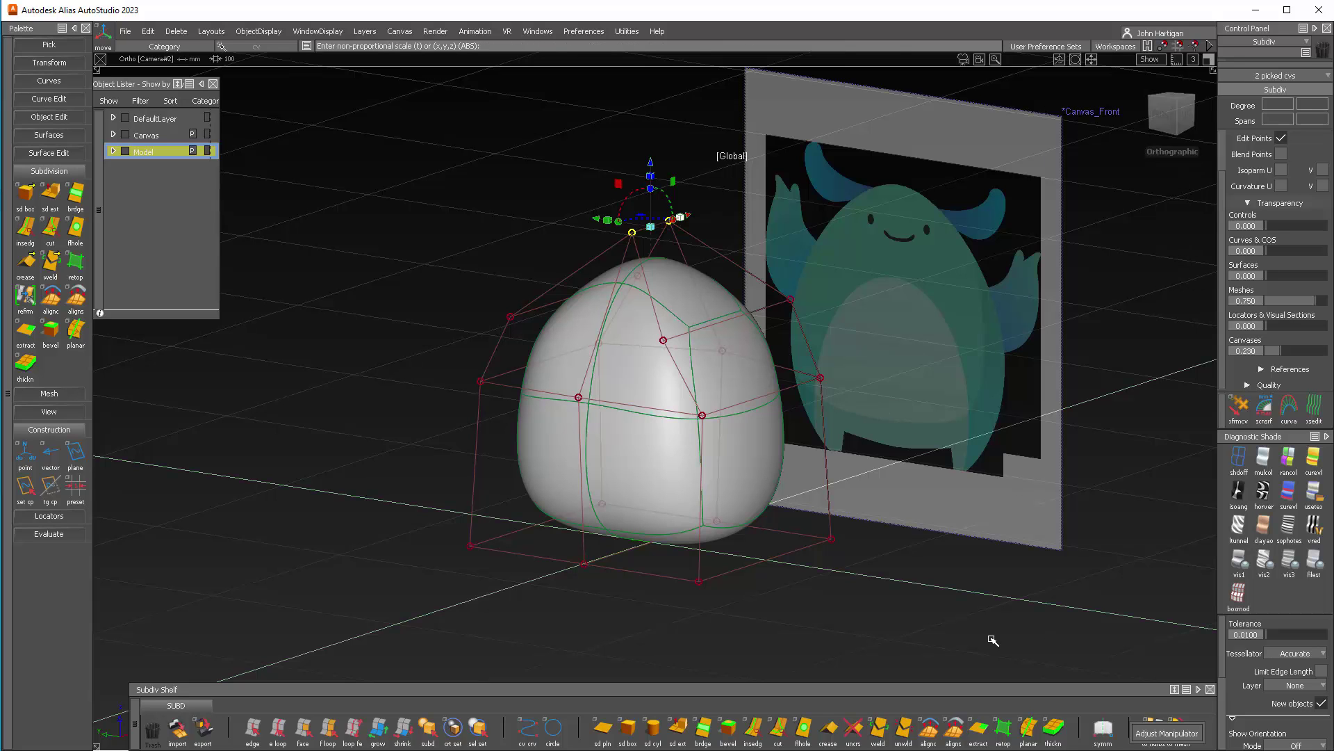
left_click_drag(986, 616, 718, 397, "alt+shift")
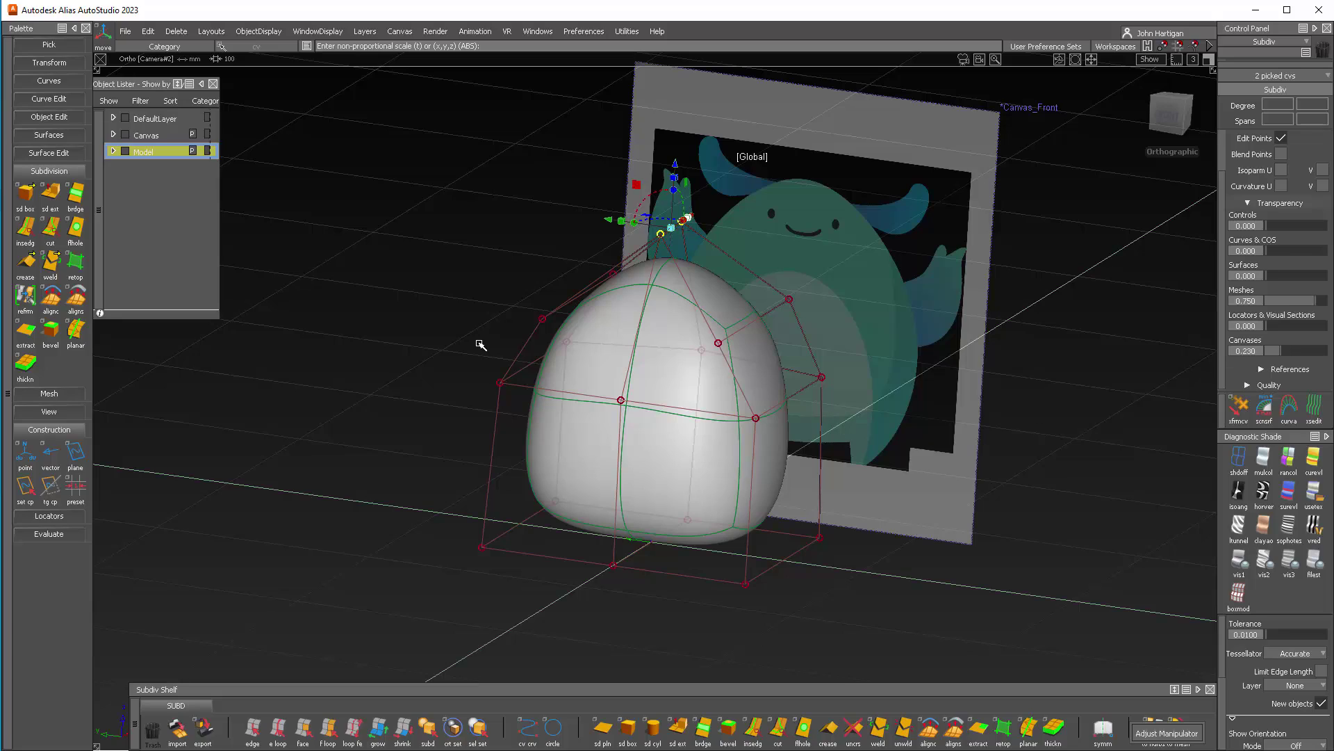
left_click_drag(917, 353, 631, 408, "alt+shift")
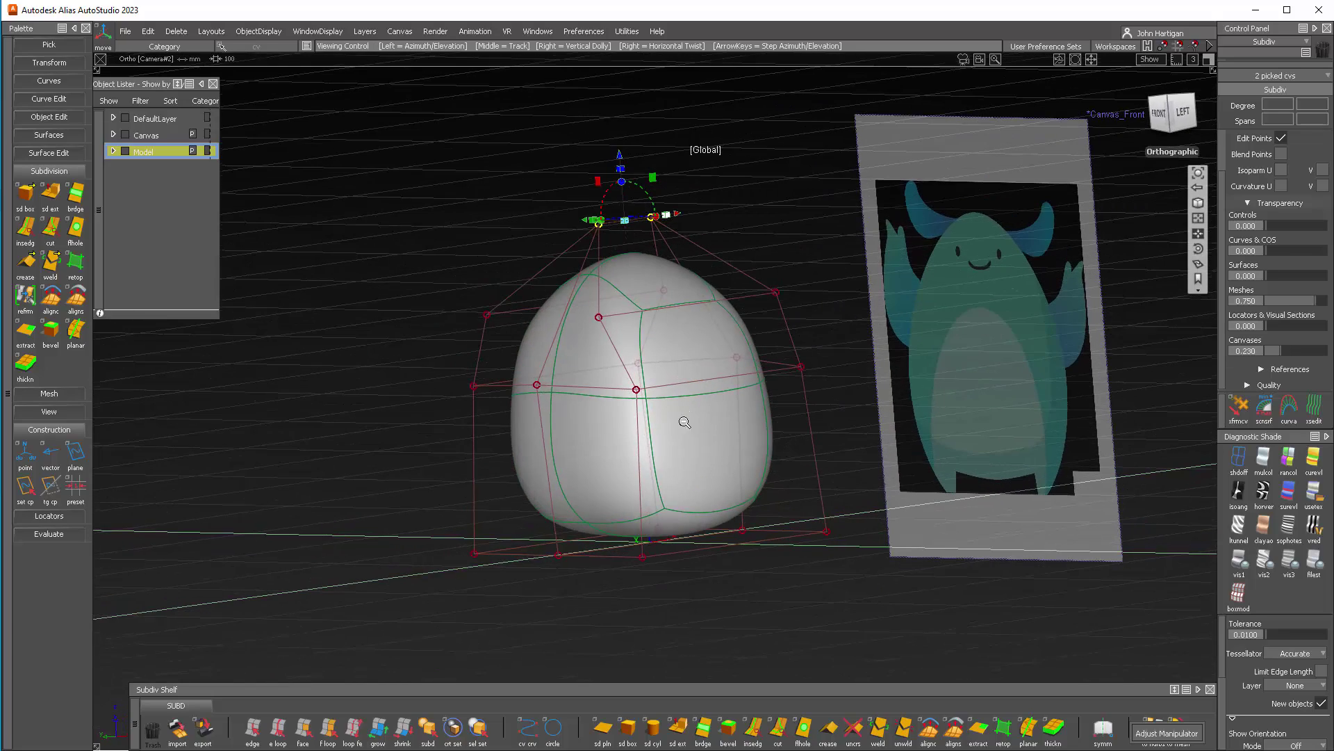
left_click_drag(701, 483, 819, 441, "alt+shift")
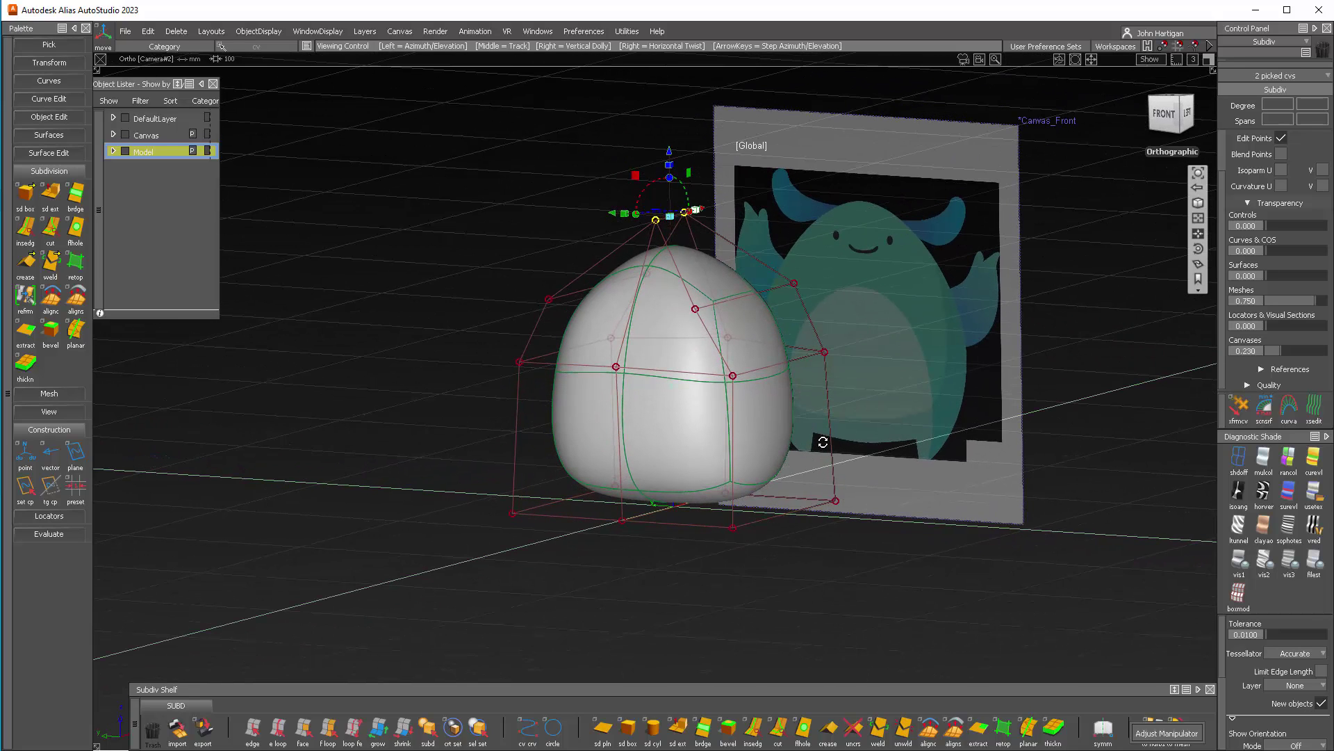